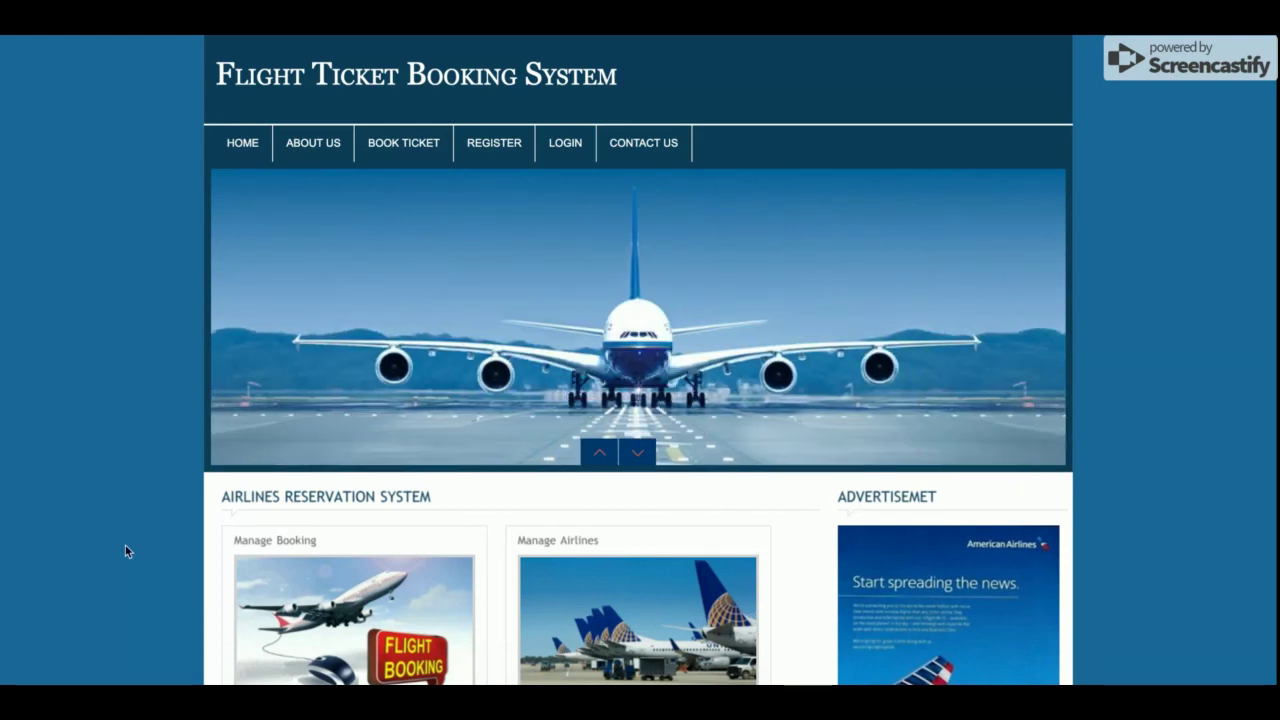
Browse the home page, view the About Us page, then go to the ticket booking form
{"action": "scroll", "coordinate": [125, 545], "scroll_direction": "down", "scroll_amount": 5}
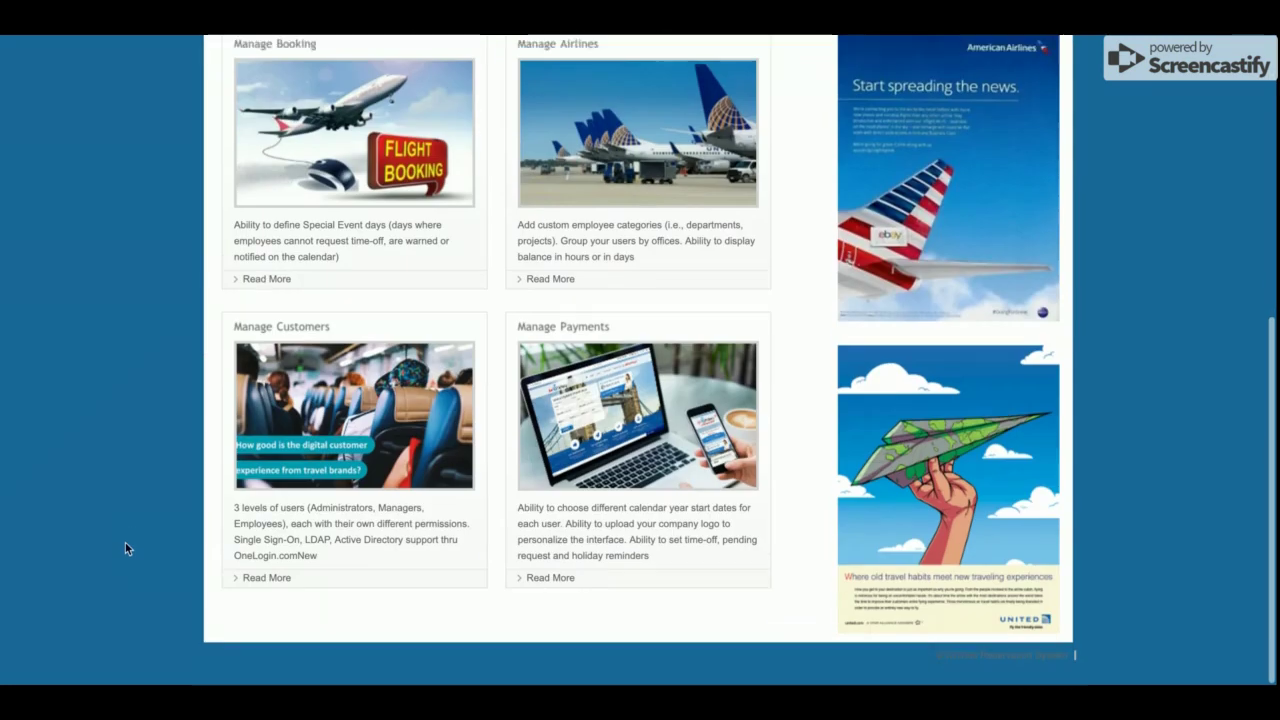
{"action": "scroll", "coordinate": [125, 550], "scroll_direction": "up", "scroll_amount": 5}
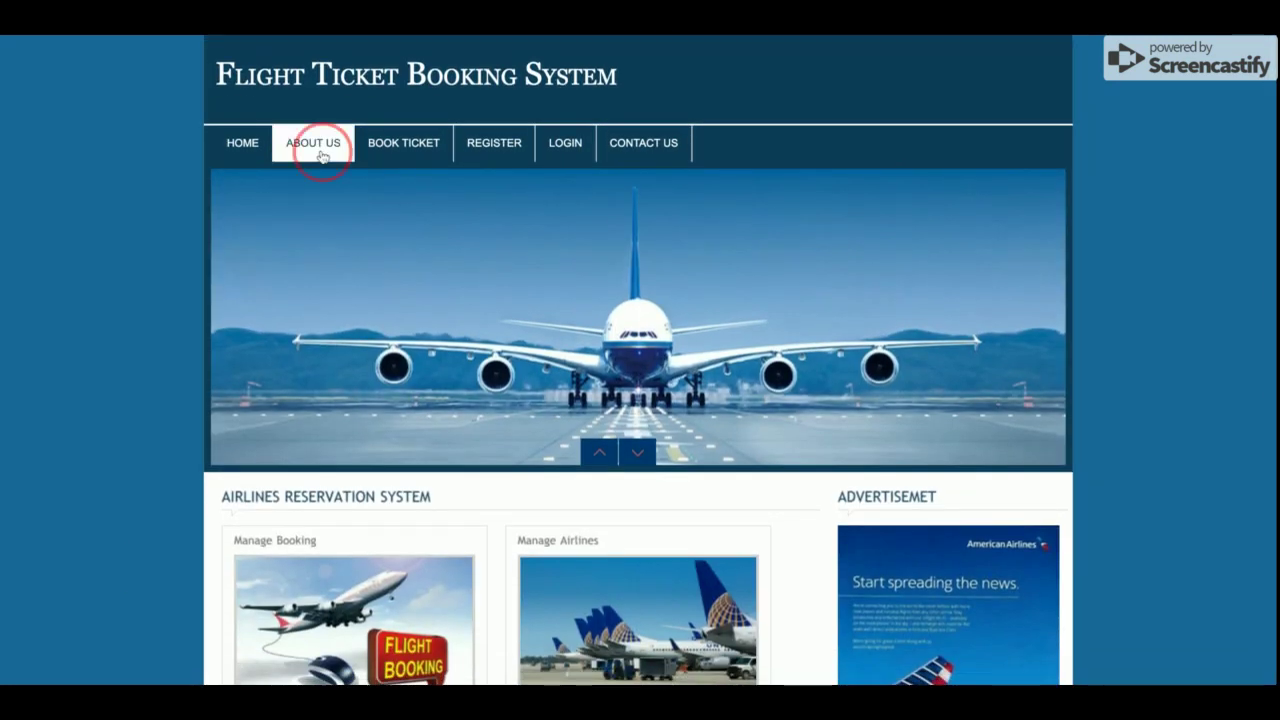
{"action": "left_click", "coordinate": [320, 148]}
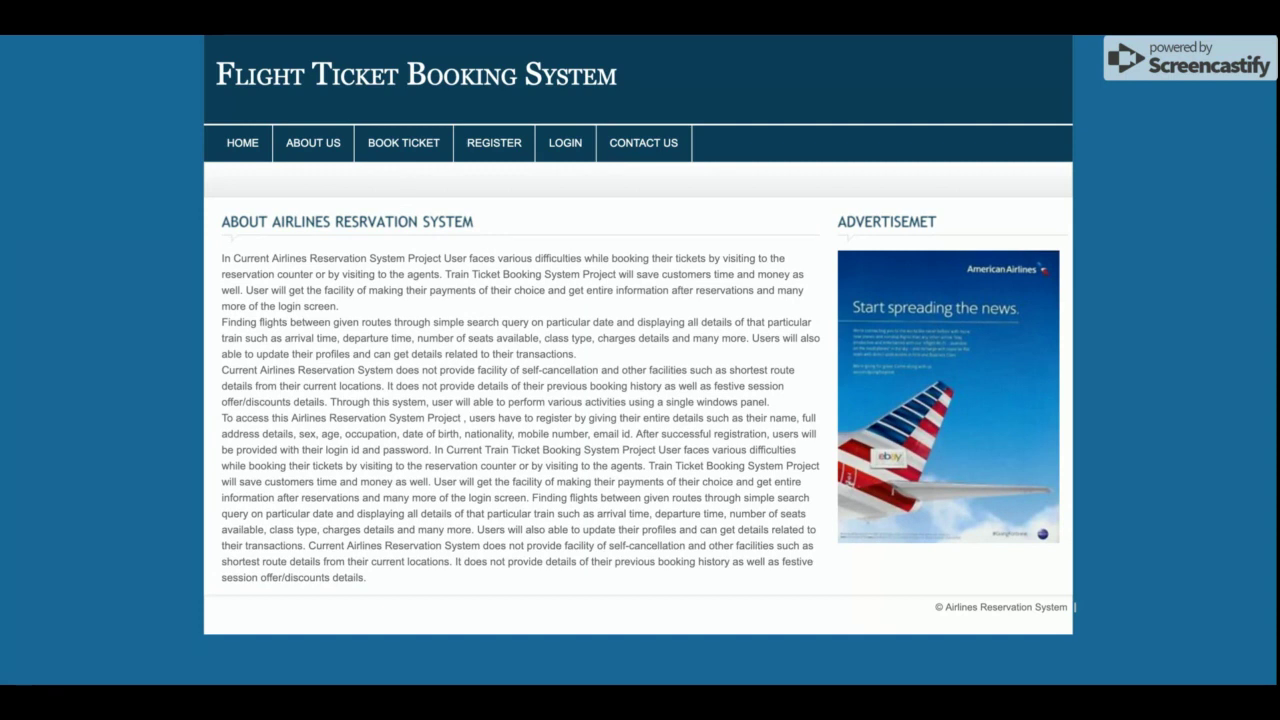
{"action": "left_click", "coordinate": [385, 149]}
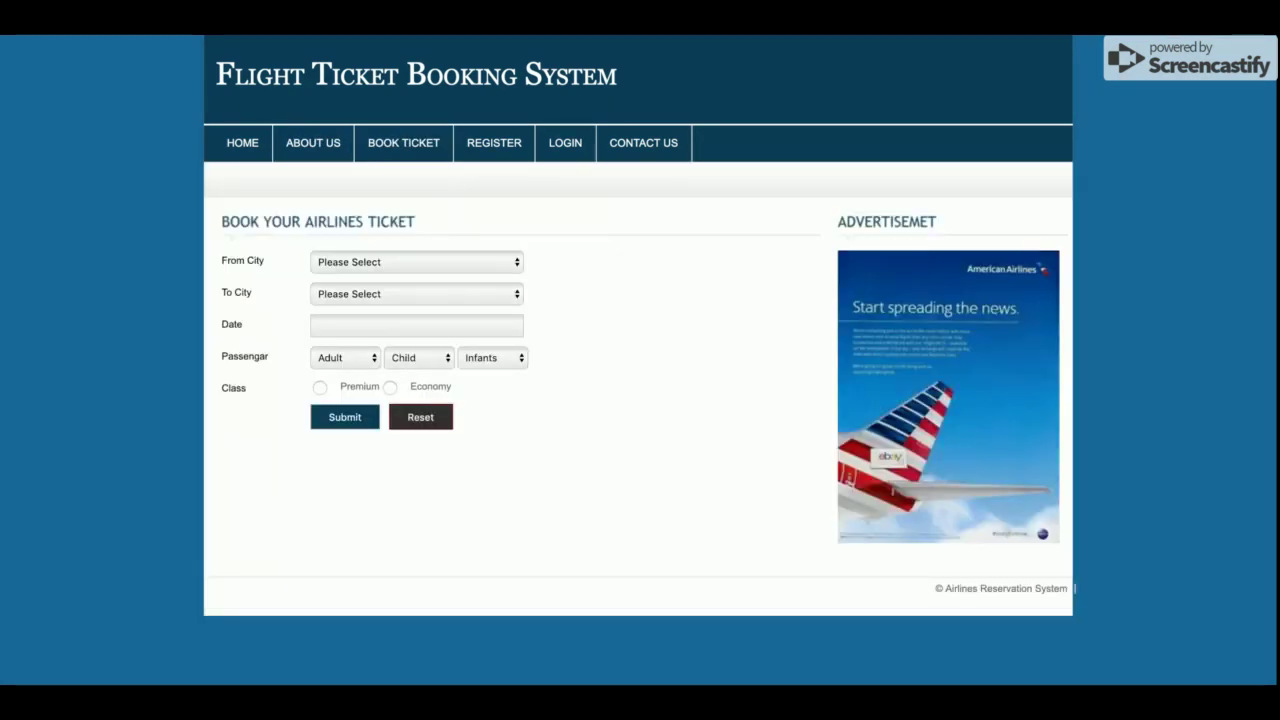
Pick Udaypur as the departure city and Chennai as the destination
{"action": "left_click", "coordinate": [389, 271]}
{"action": "left_click", "coordinate": [384, 272]}
{"action": "left_click", "coordinate": [396, 275]}
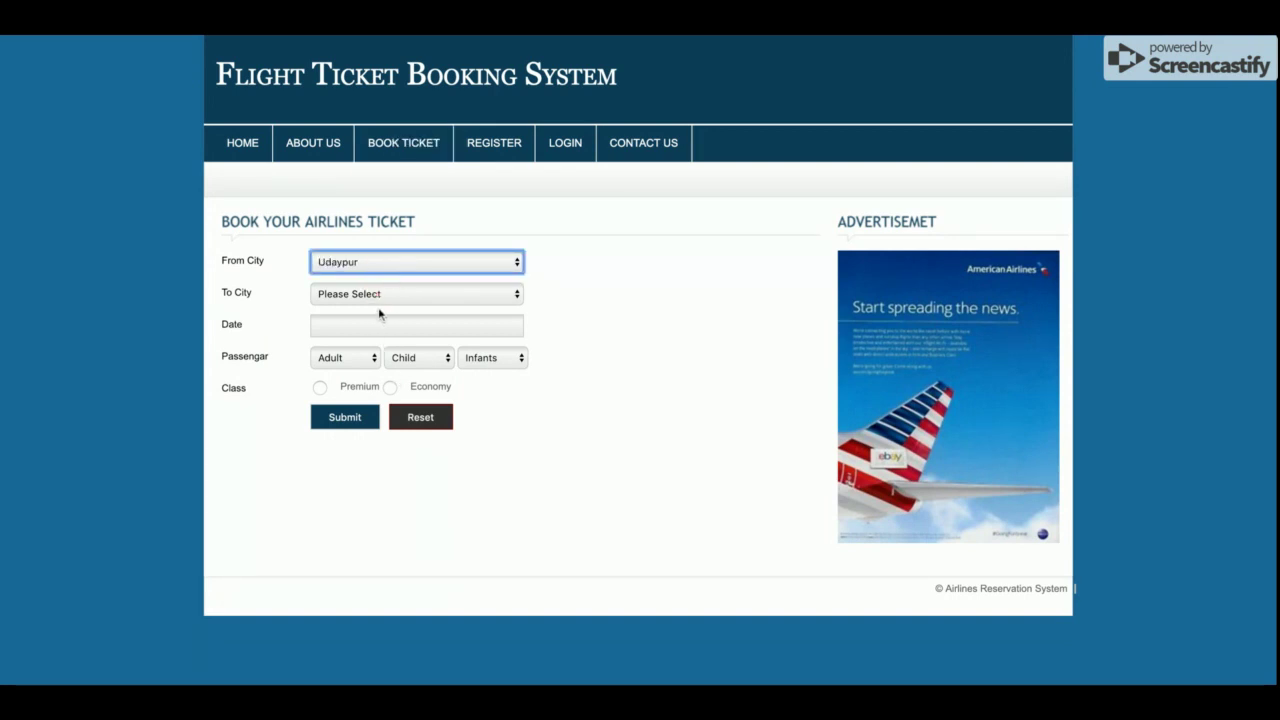
{"action": "left_click", "coordinate": [381, 295]}
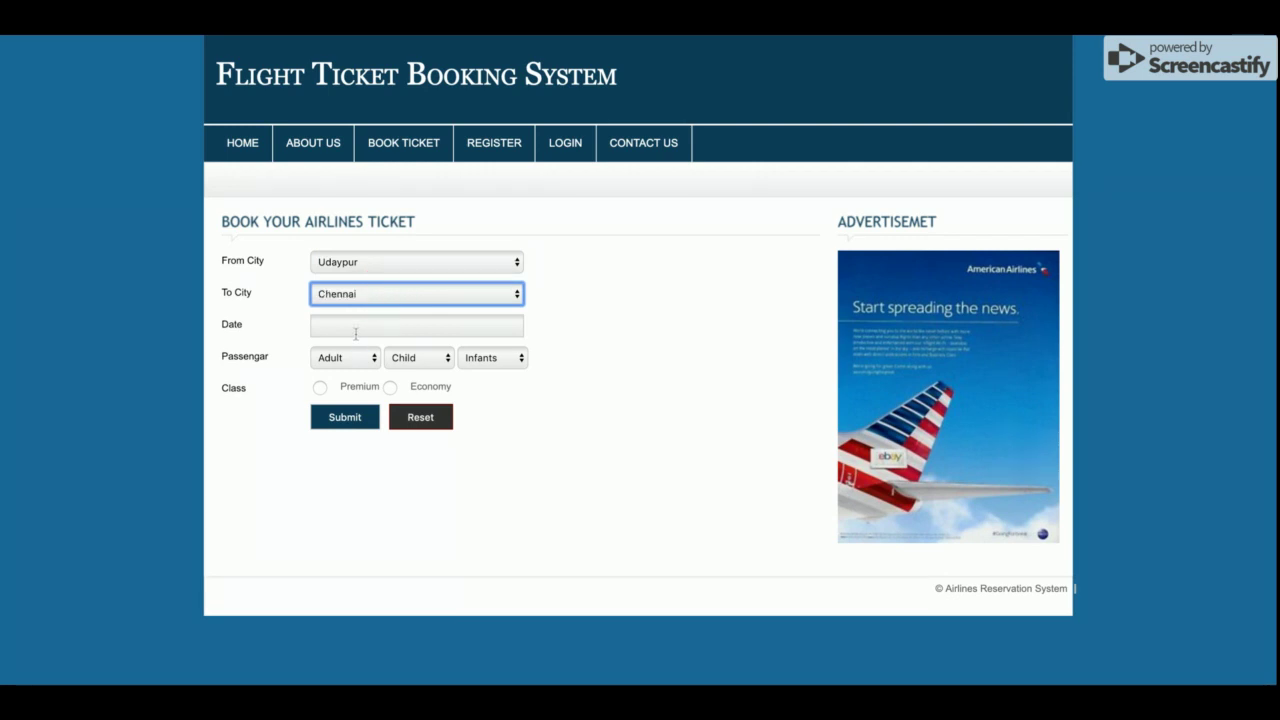
Set the travel date to 14 February 2019 and bring up the registration form
{"action": "left_click", "coordinate": [390, 330]}
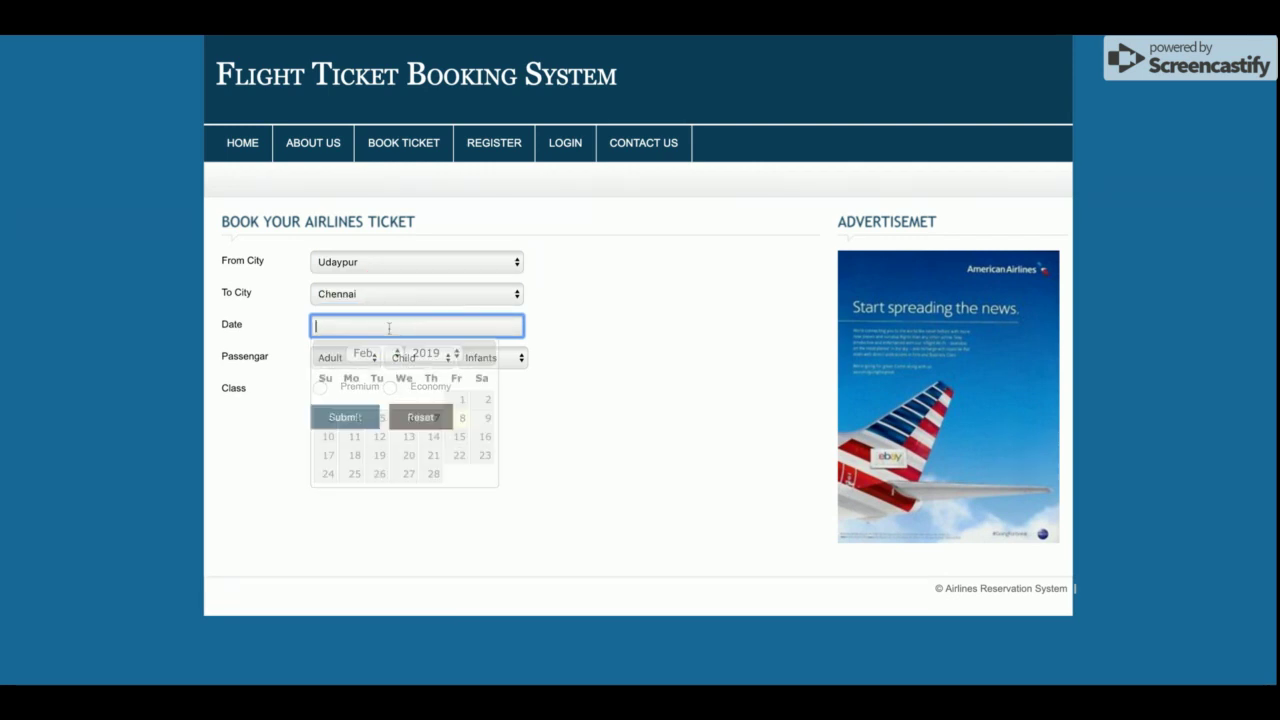
{"action": "left_click", "coordinate": [436, 442]}
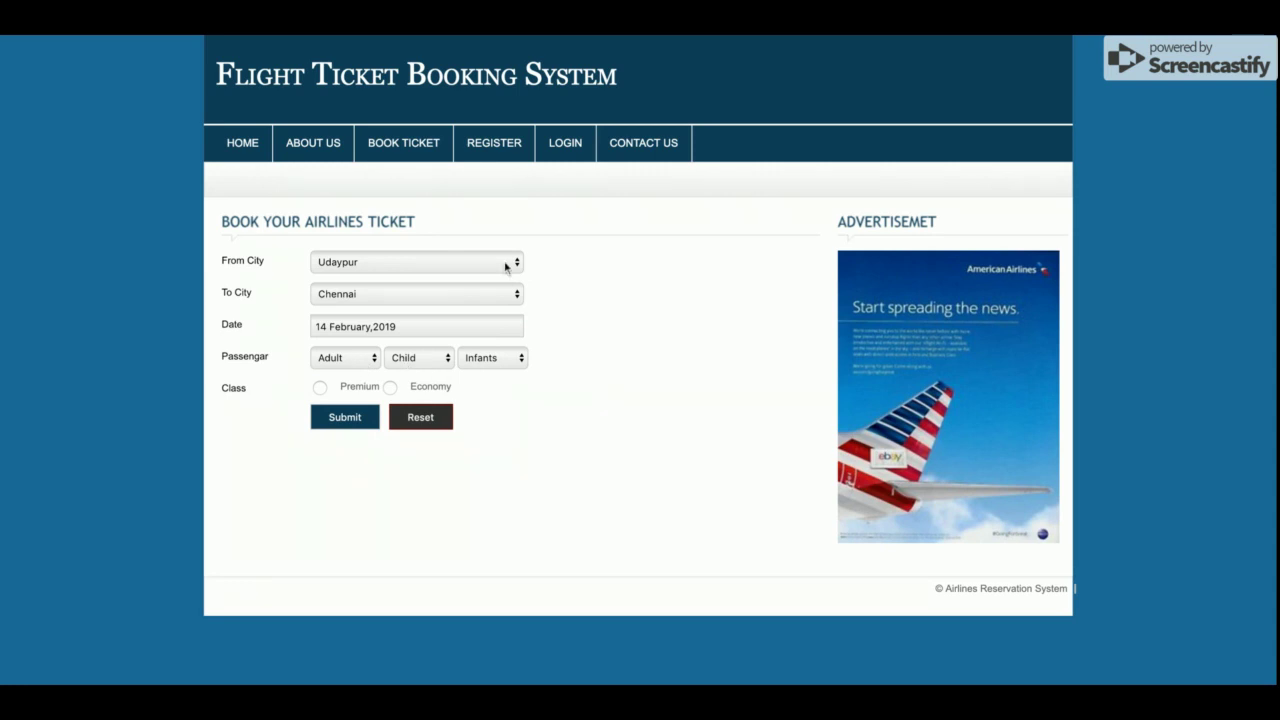
{"action": "left_click", "coordinate": [487, 147]}
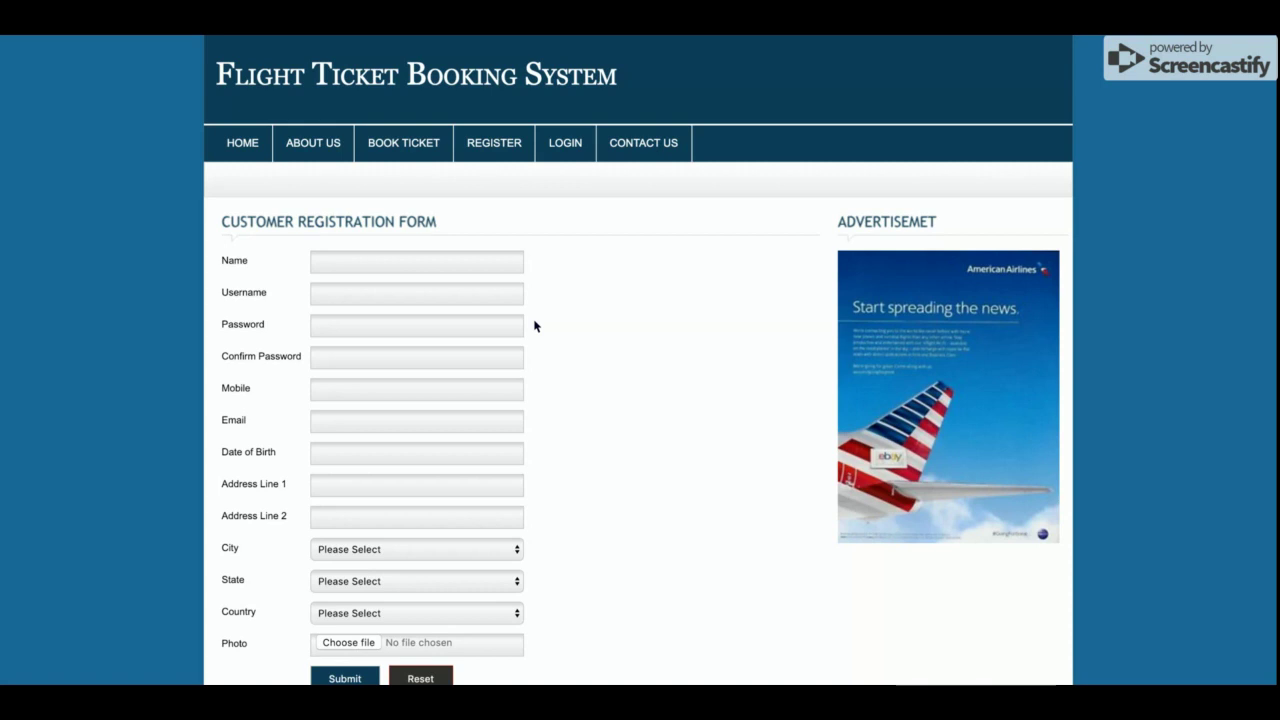
{"action": "scroll", "coordinate": [569, 426], "scroll_direction": "down", "scroll_amount": 1}
Submit the empty registration form, then go to the account login page
{"action": "left_click", "coordinate": [345, 615]}
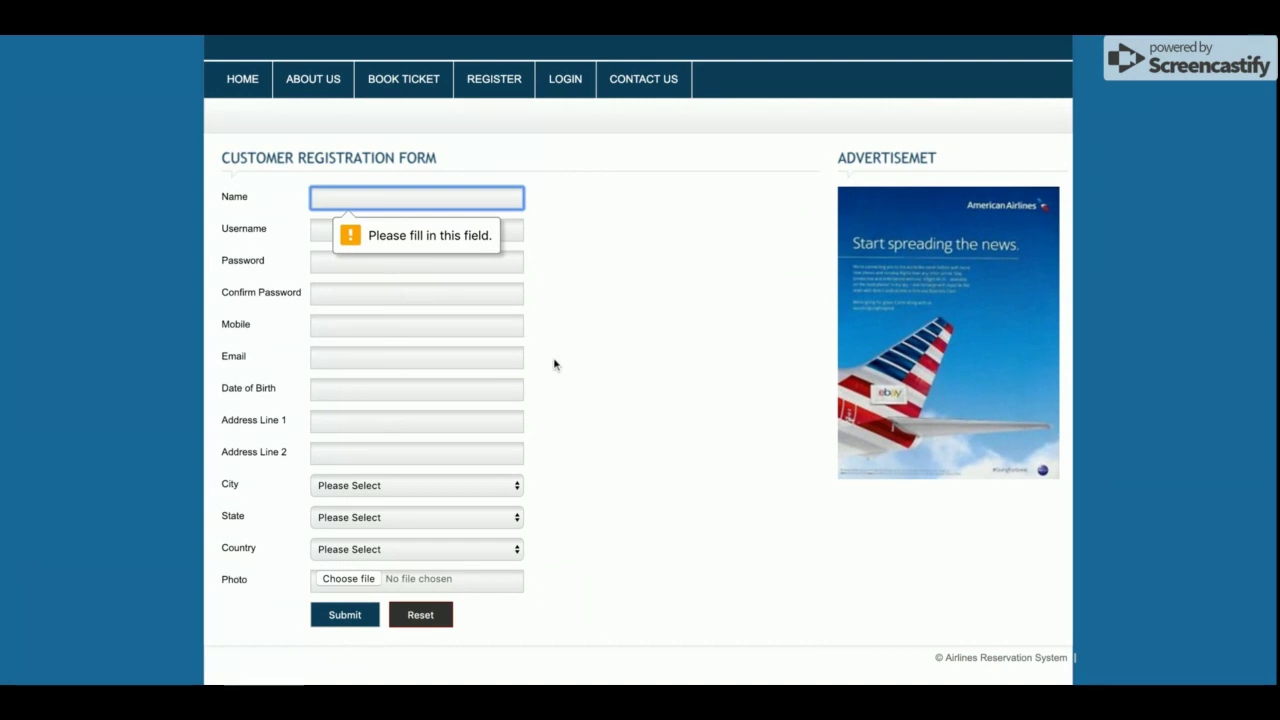
{"action": "scroll", "coordinate": [554, 364], "scroll_direction": "up", "scroll_amount": 1}
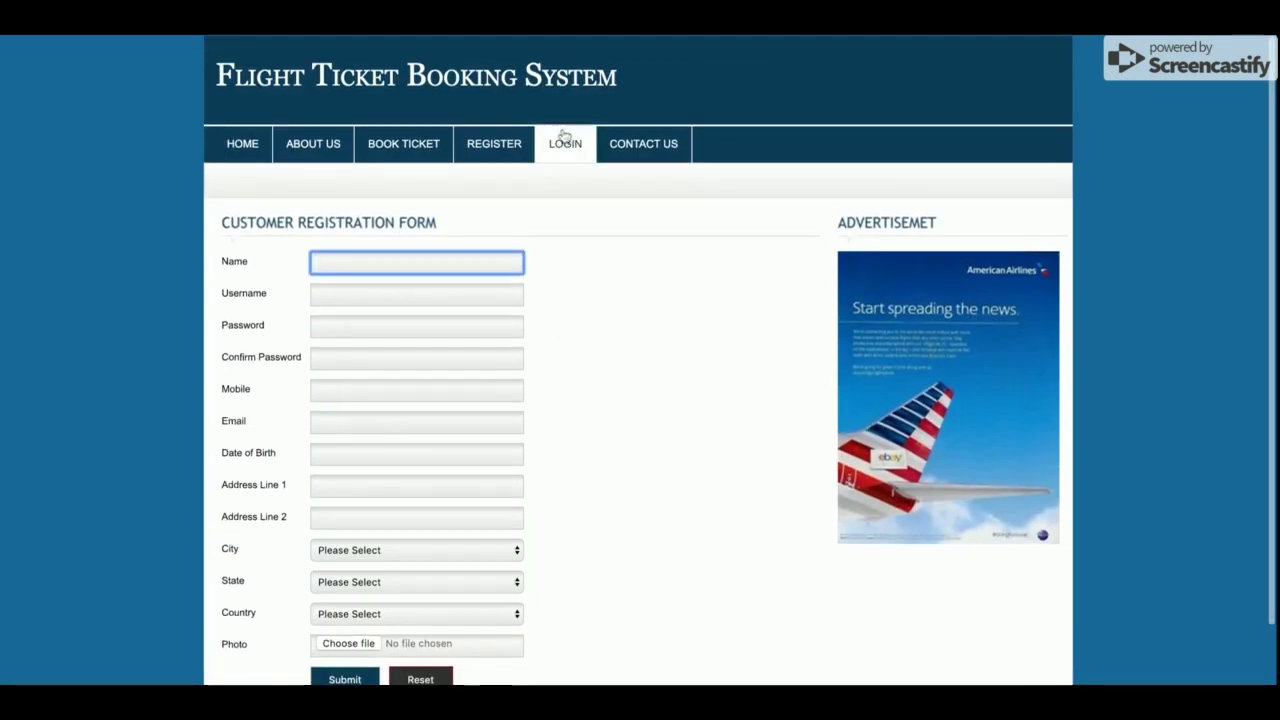
{"action": "left_click", "coordinate": [564, 141]}
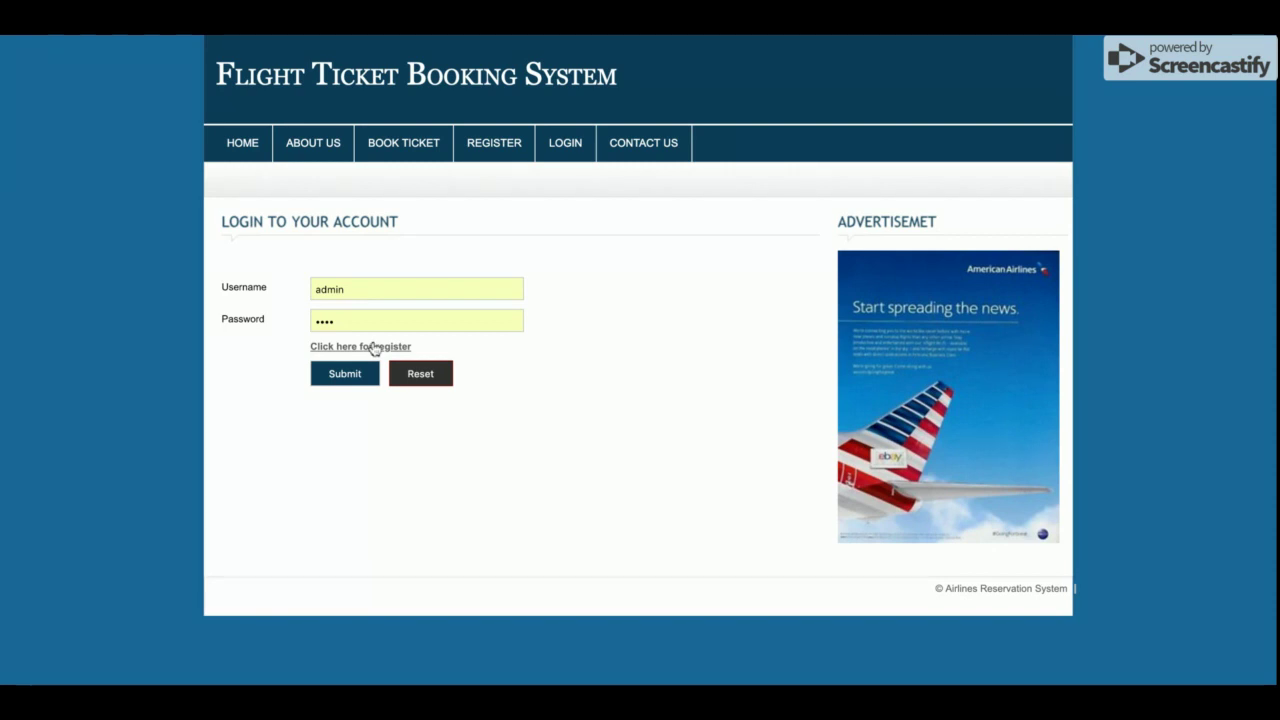
Revisit the registration form, view the Contact Us page, then return to login
{"action": "left_click", "coordinate": [374, 347]}
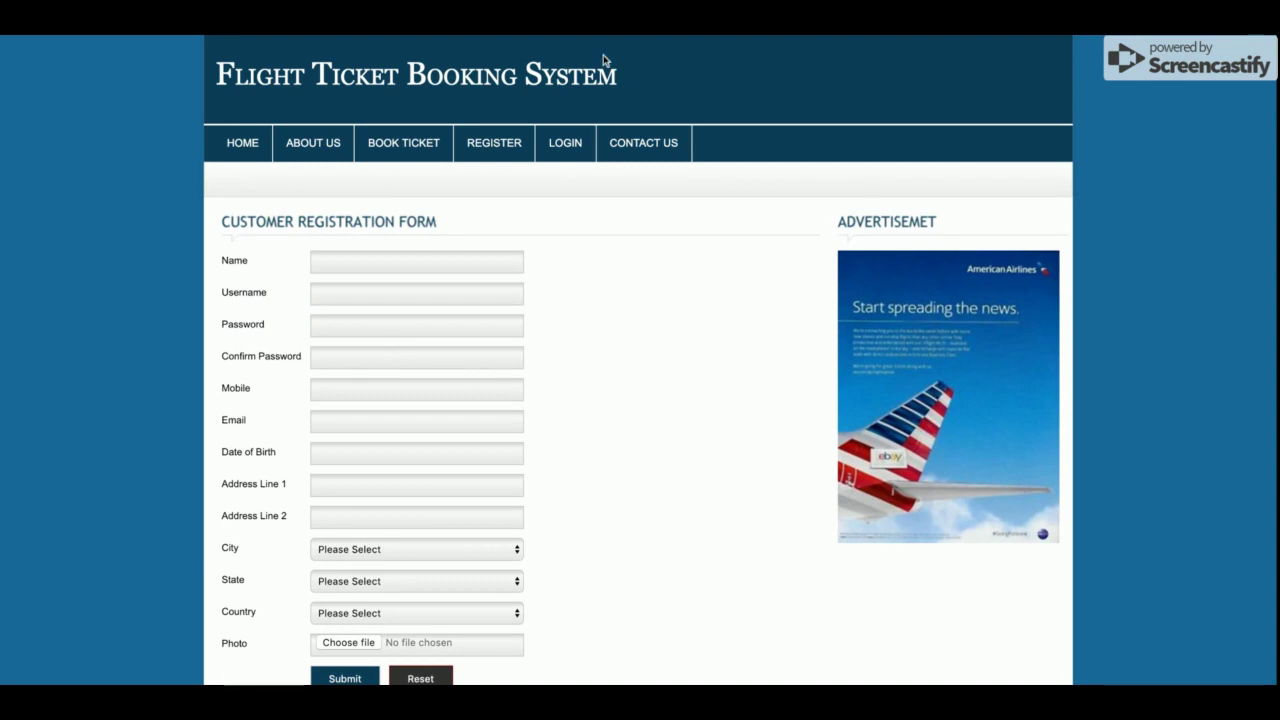
{"action": "left_click", "coordinate": [648, 145]}
{"action": "scroll", "coordinate": [700, 443], "scroll_direction": "down", "scroll_amount": 1}
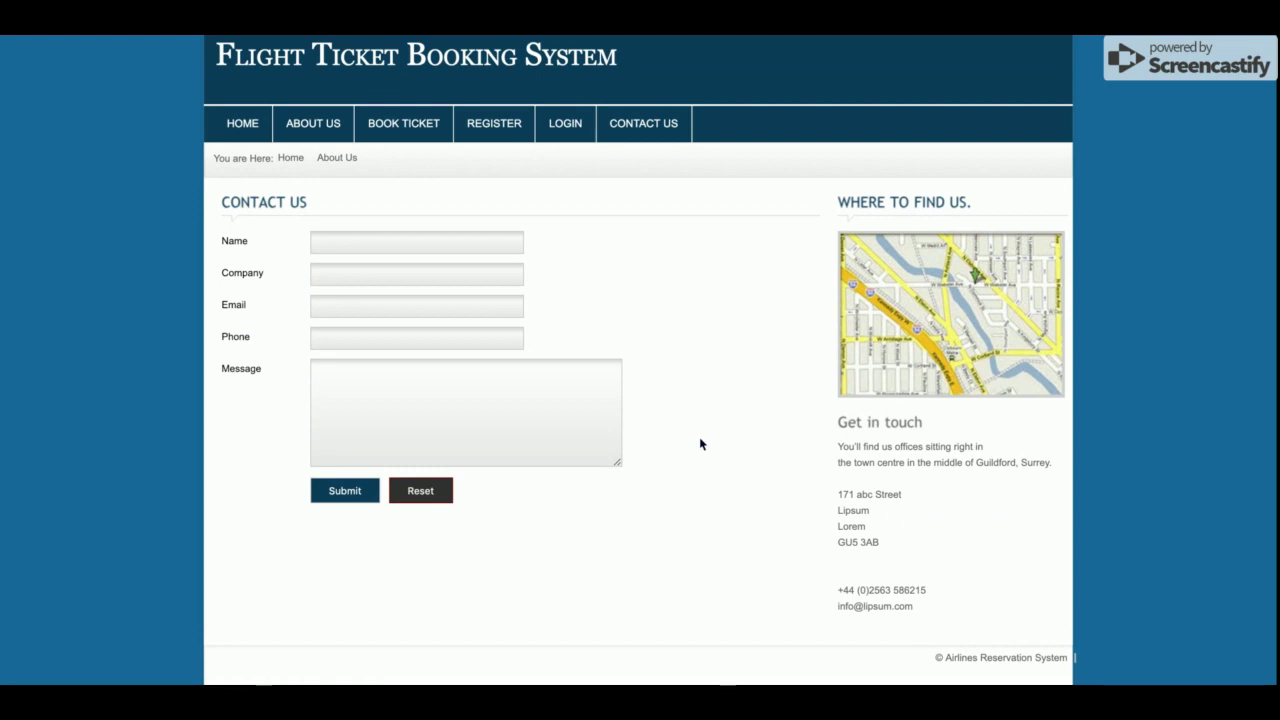
{"action": "left_click", "coordinate": [563, 122]}
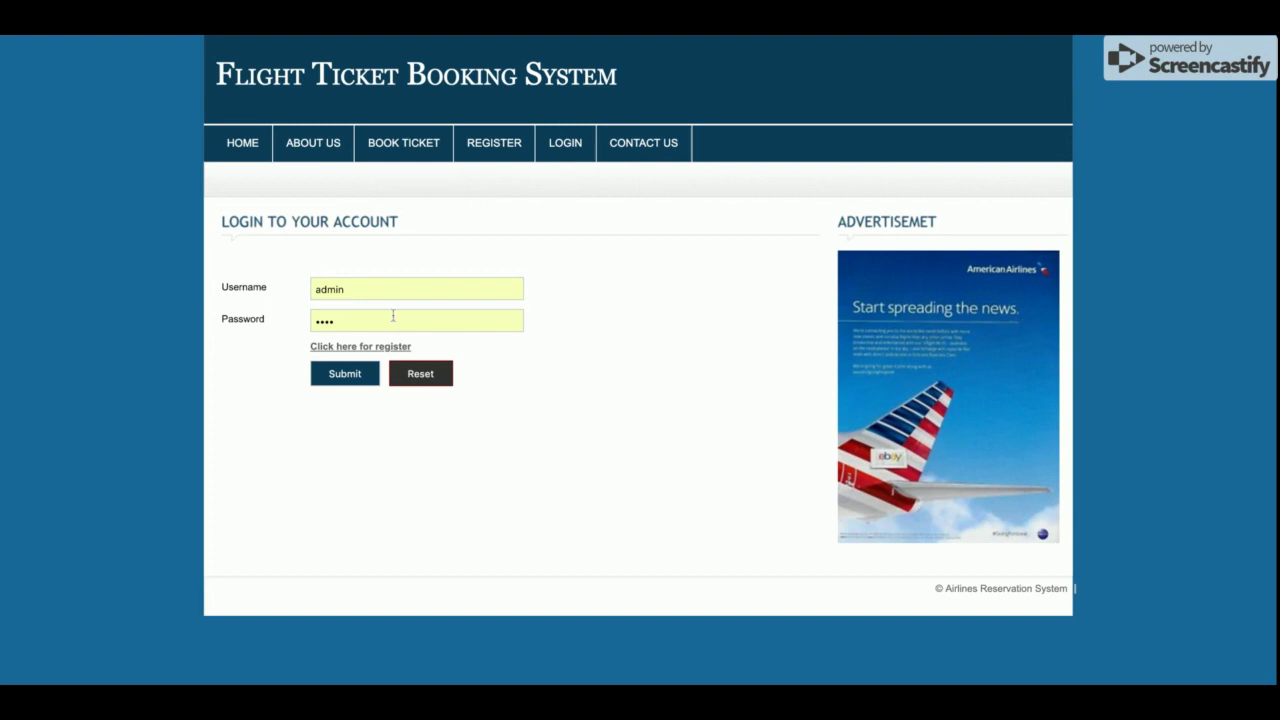
Replace the prefilled username with the customer username, log in, and view My Bookings
{"action": "double_click", "coordinate": [390, 290]}
{"action": "type", "text": "customer"}
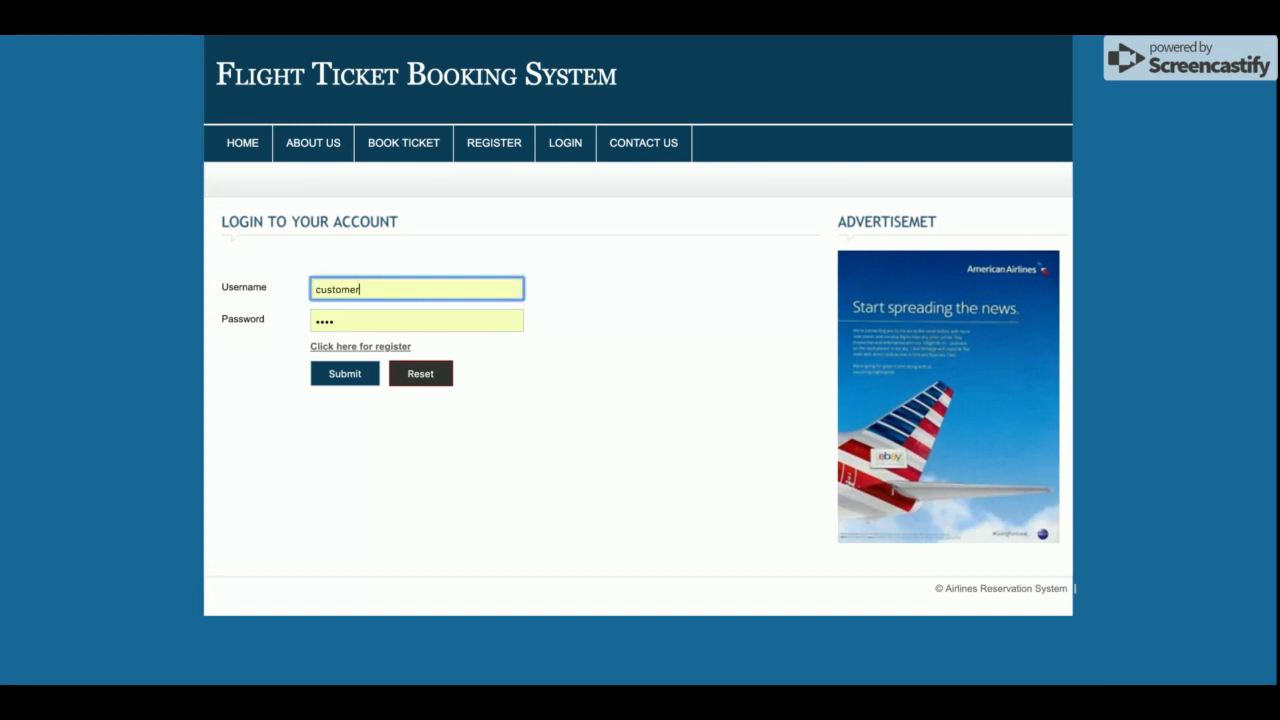
{"action": "key", "text": "Return"}
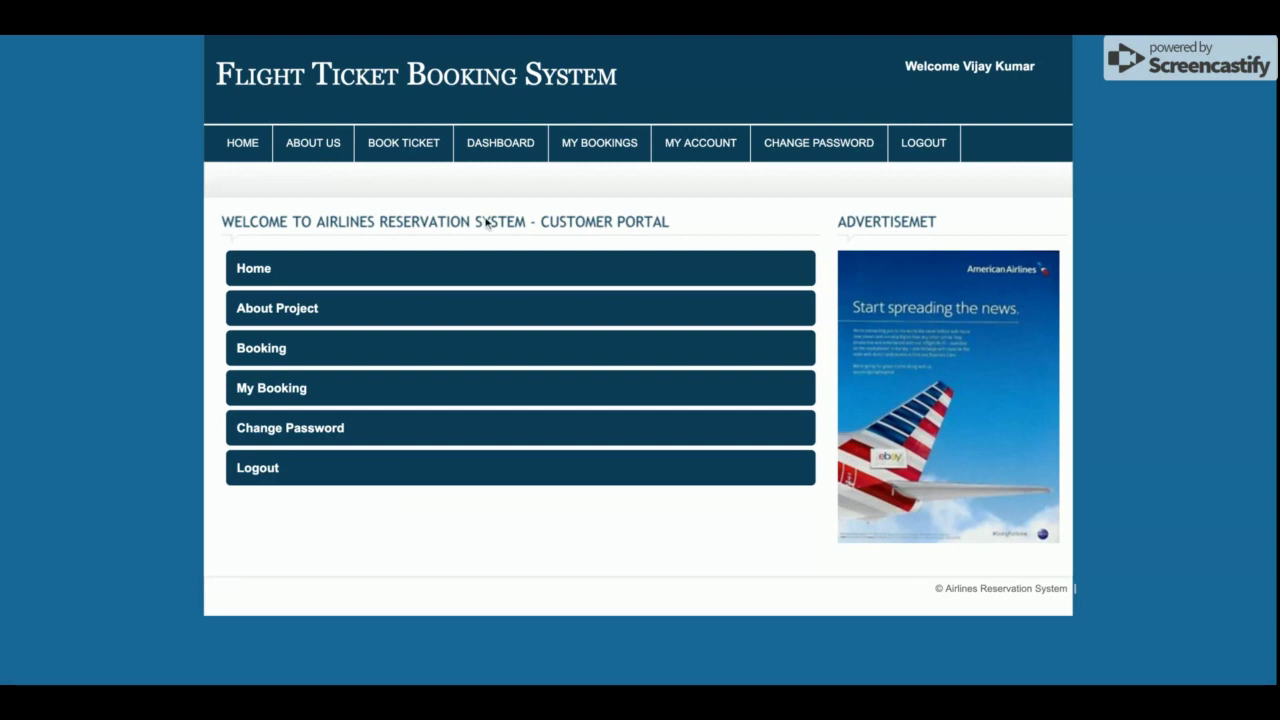
{"action": "left_click", "coordinate": [585, 147]}
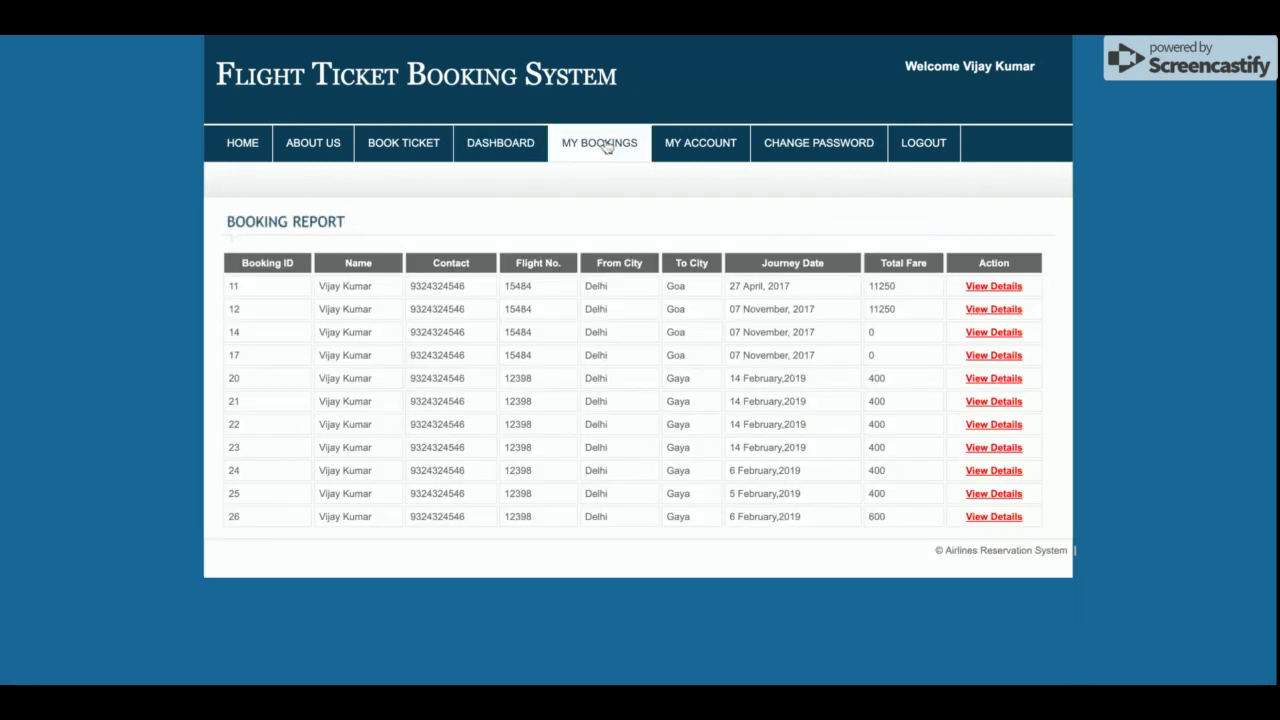
Look over the My Account profile and Change Password page, then return to ticket booking
{"action": "left_click", "coordinate": [693, 148]}
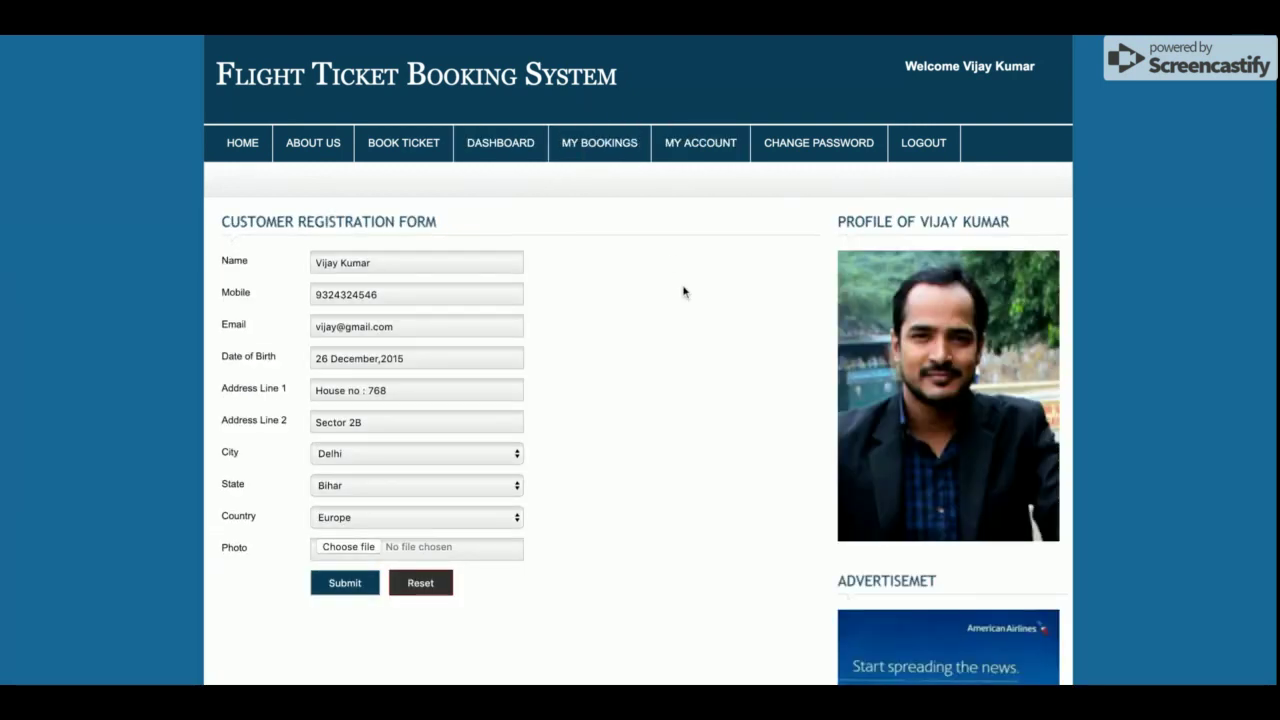
{"action": "scroll", "coordinate": [683, 311], "scroll_direction": "down", "scroll_amount": 3}
{"action": "scroll", "coordinate": [681, 314], "scroll_direction": "down", "scroll_amount": 3}
{"action": "scroll", "coordinate": [683, 303], "scroll_direction": "up", "scroll_amount": 6}
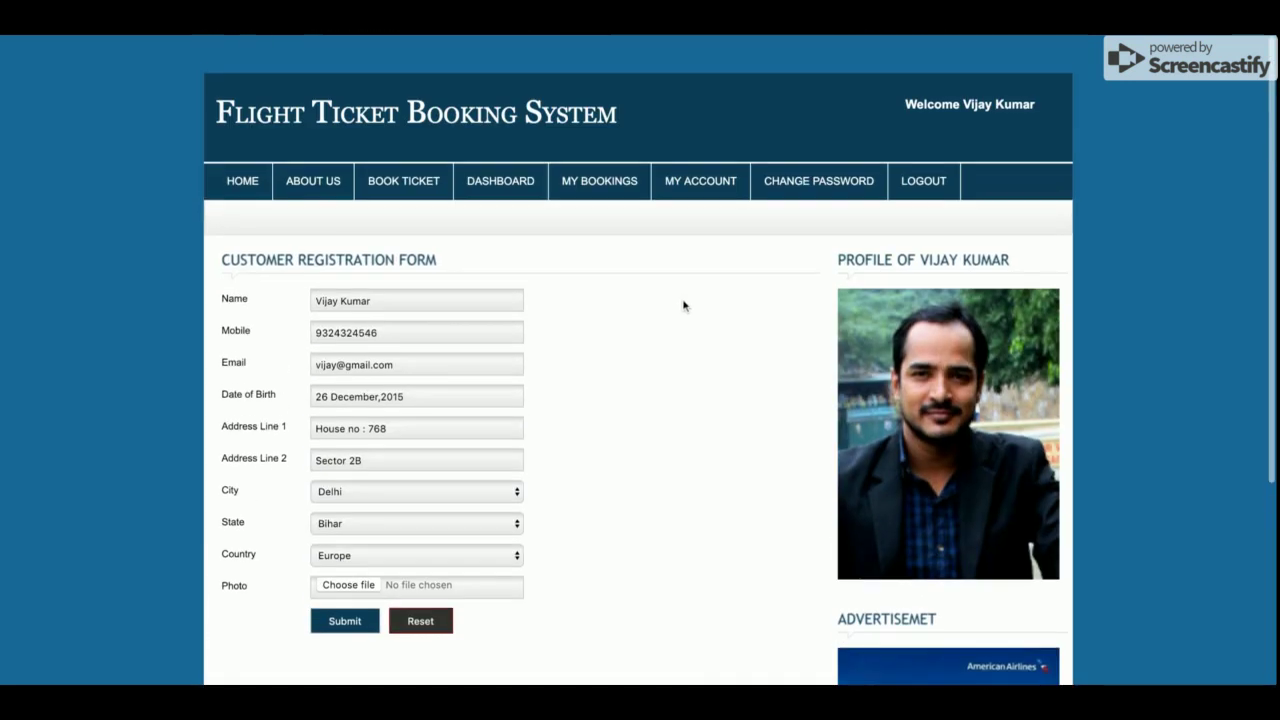
{"action": "left_click", "coordinate": [814, 143]}
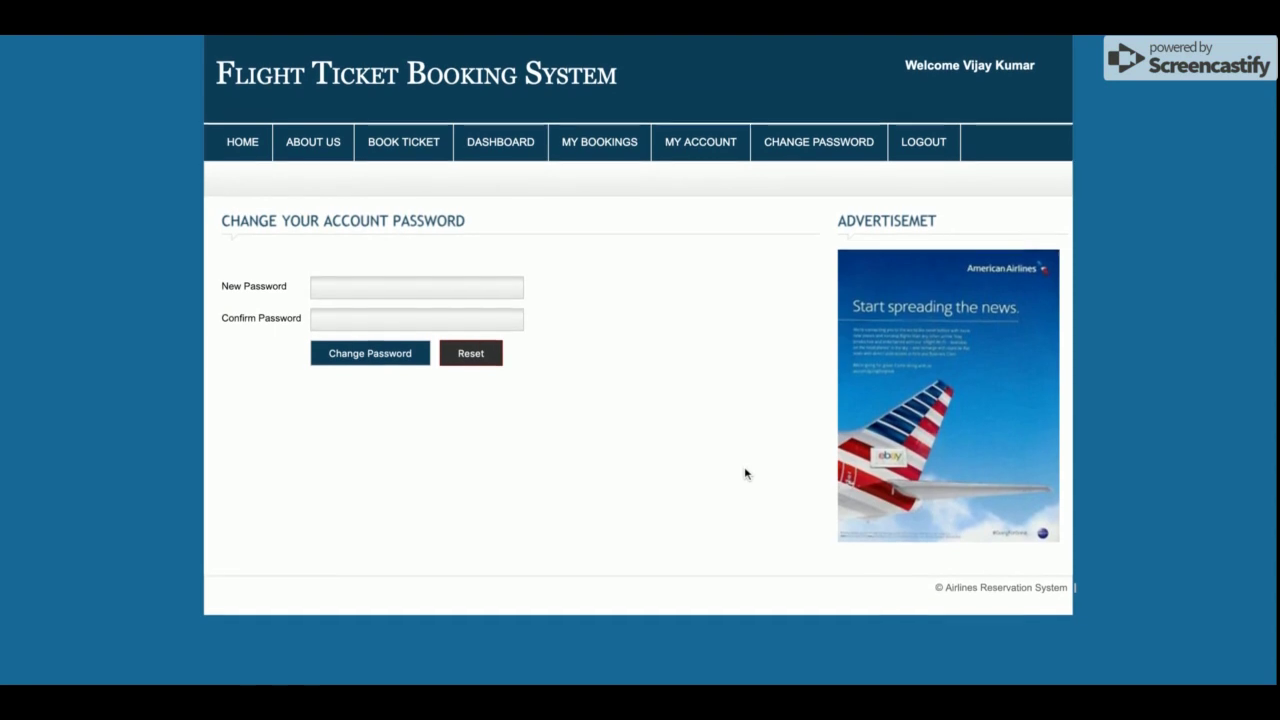
{"action": "left_click", "coordinate": [414, 154]}
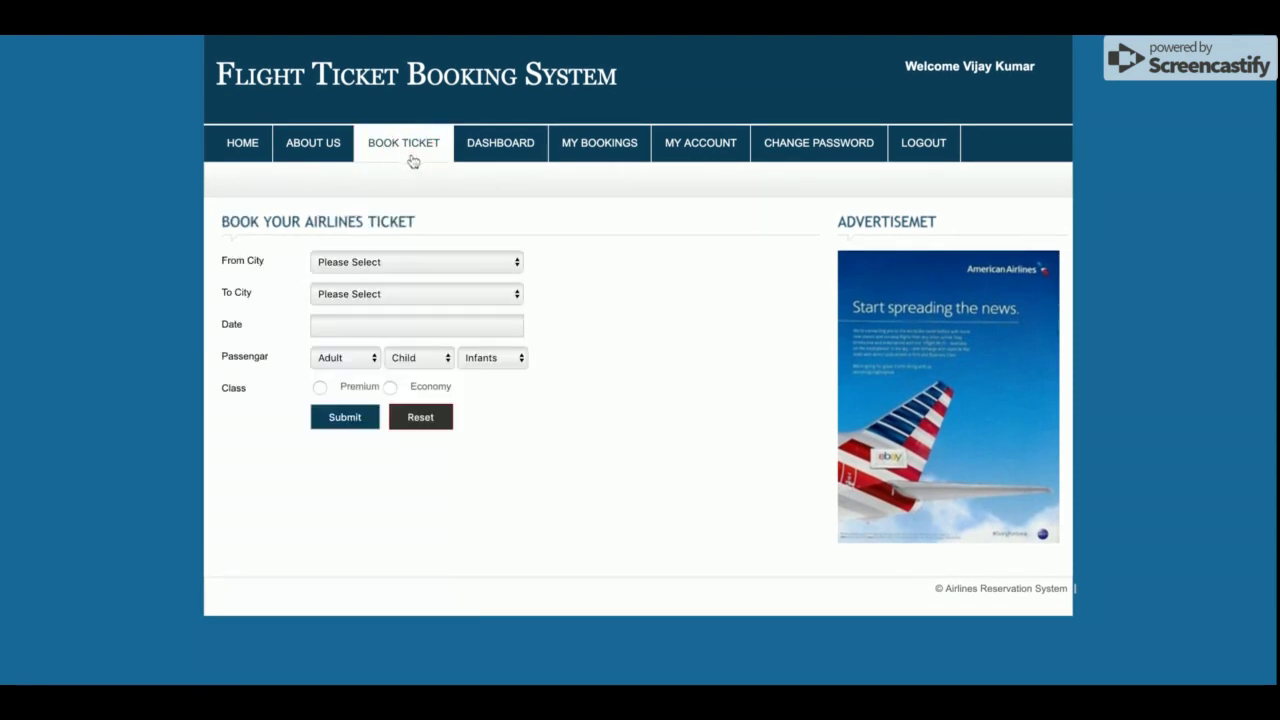
Set the trip from Delhi to Gaya on 22 February 2019
{"action": "left_click", "coordinate": [416, 266]}
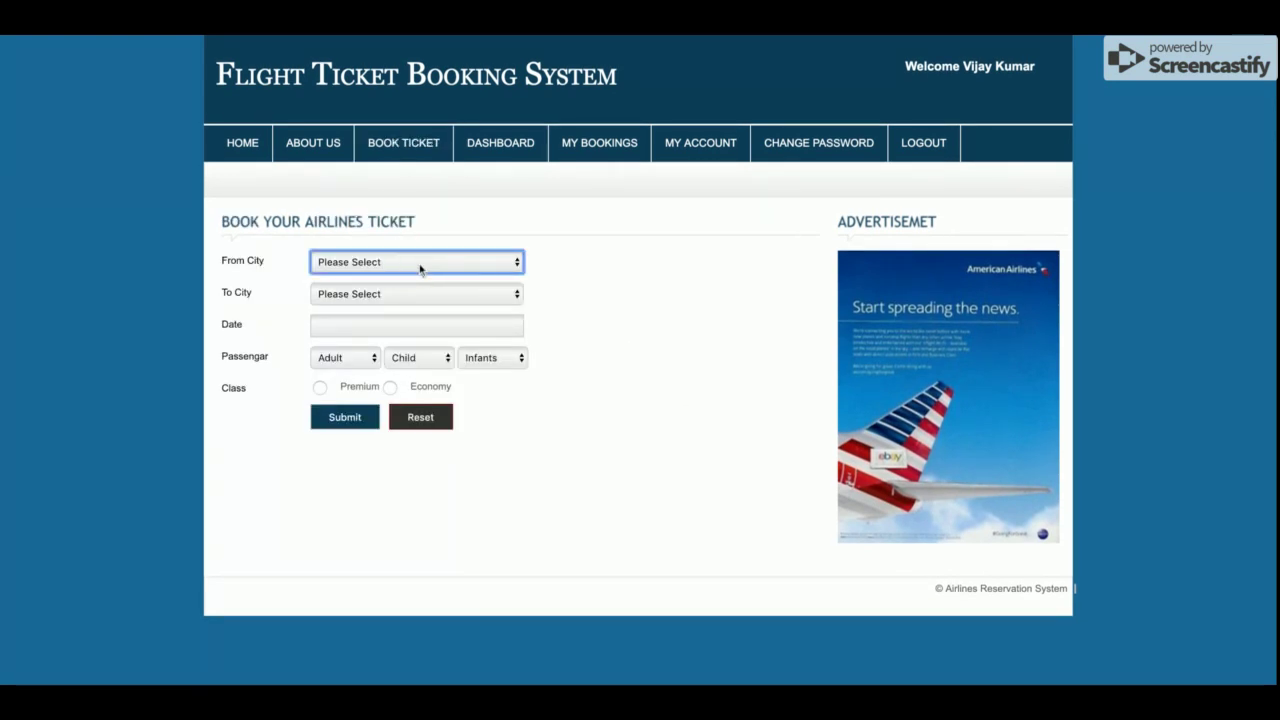
{"action": "left_click", "coordinate": [397, 345]}
{"action": "left_click", "coordinate": [441, 296]}
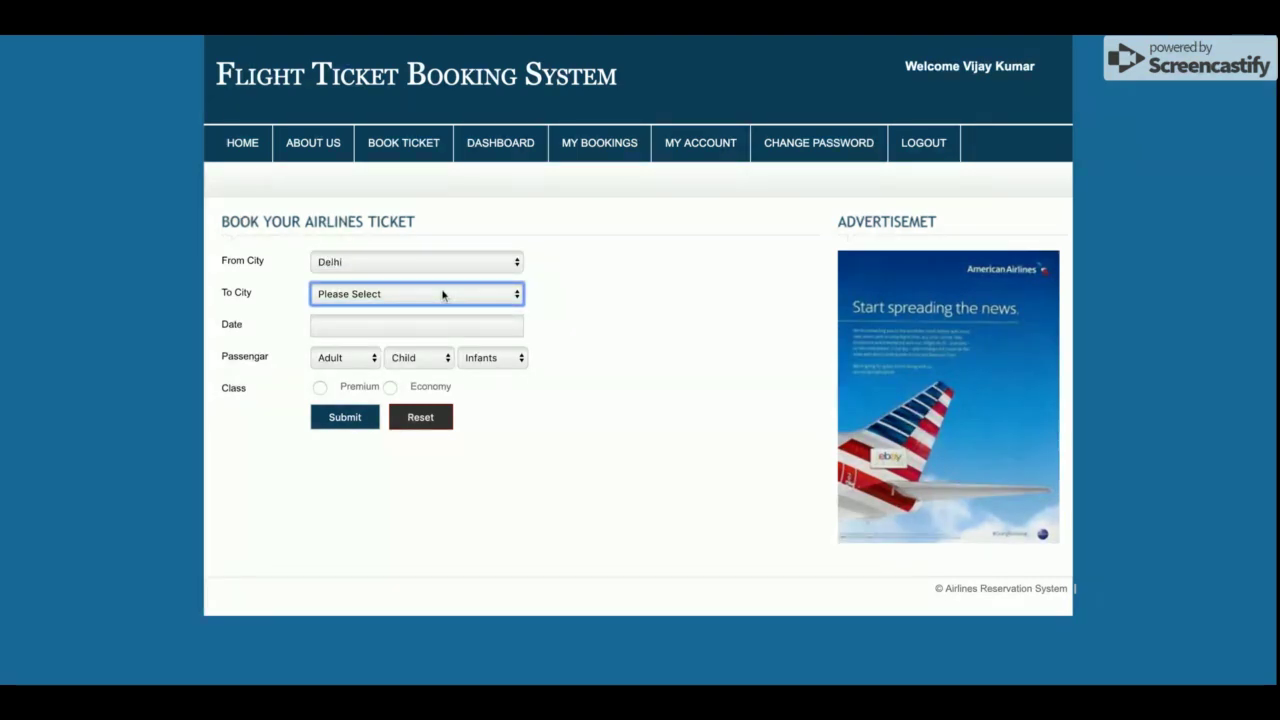
{"action": "left_click", "coordinate": [442, 296]}
{"action": "left_click", "coordinate": [357, 318]}
{"action": "left_click", "coordinate": [454, 451]}
Choose 2 adults, 1 child and 1 infant in Premium class and search flights
{"action": "left_click", "coordinate": [343, 357]}
{"action": "left_click", "coordinate": [349, 361]}
{"action": "left_click", "coordinate": [407, 361]}
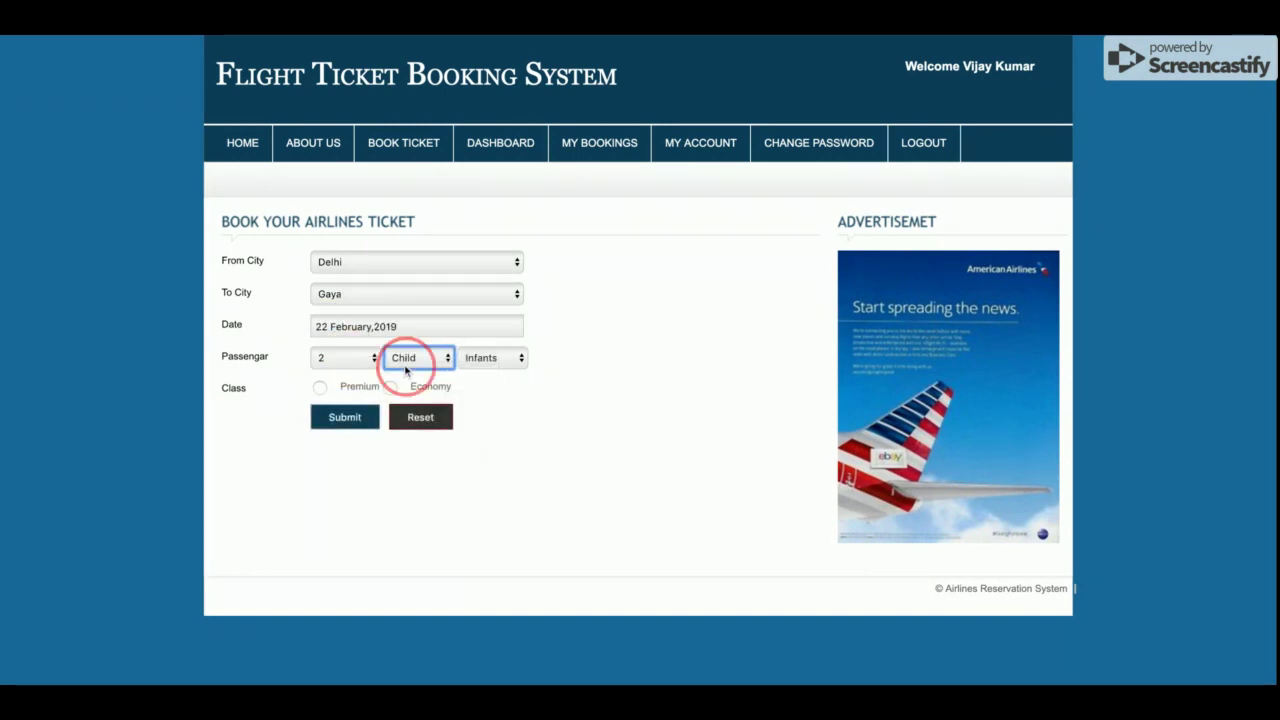
{"action": "left_click", "coordinate": [491, 360]}
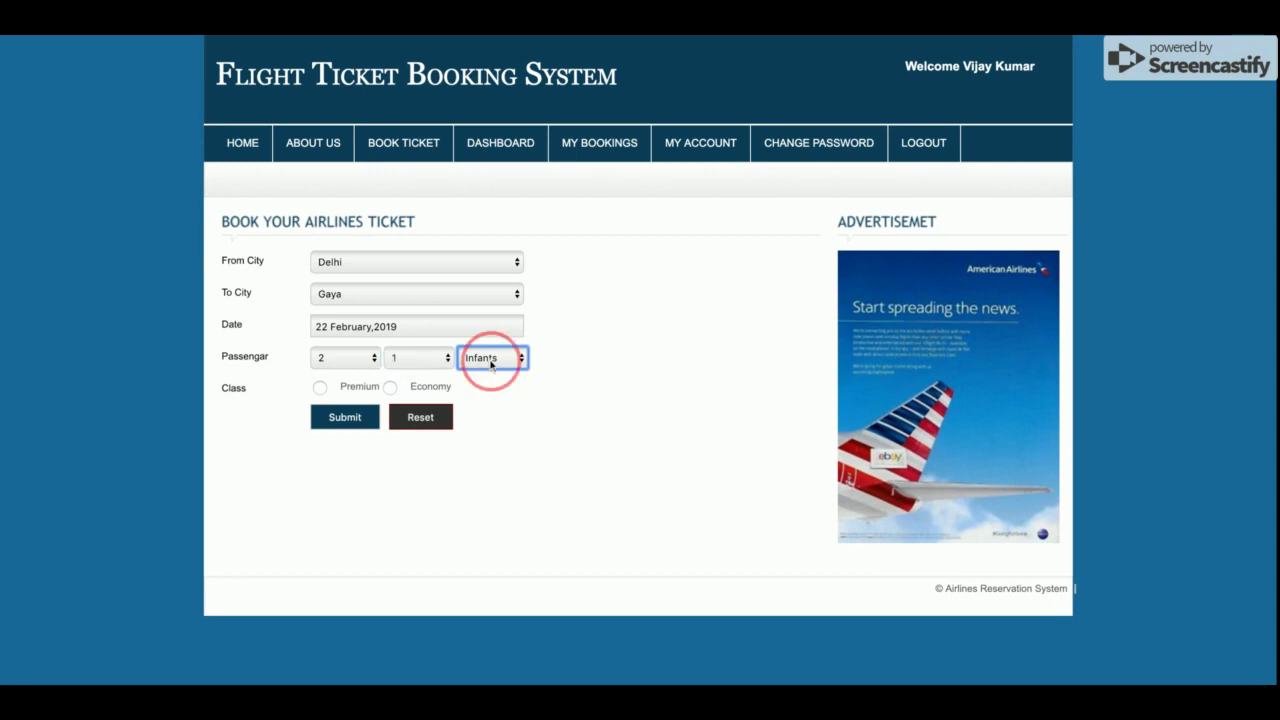
{"action": "left_click", "coordinate": [490, 366]}
{"action": "left_click", "coordinate": [320, 389]}
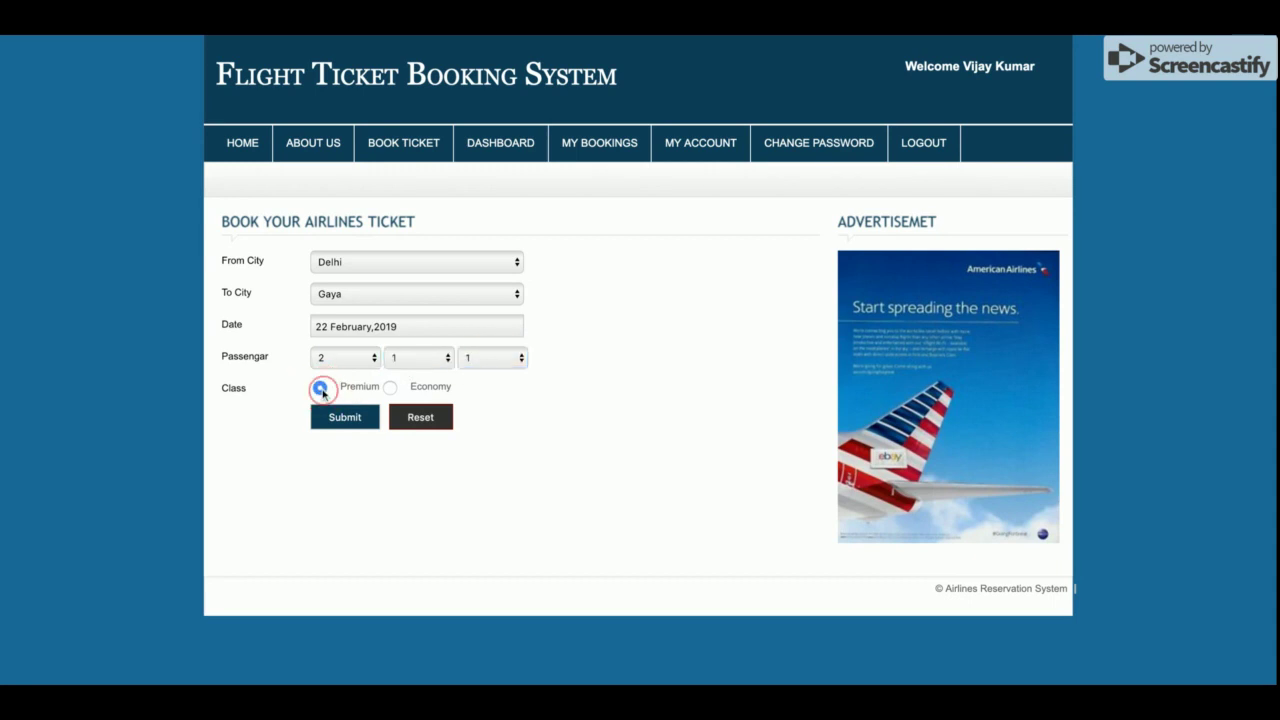
{"action": "left_click", "coordinate": [335, 419]}
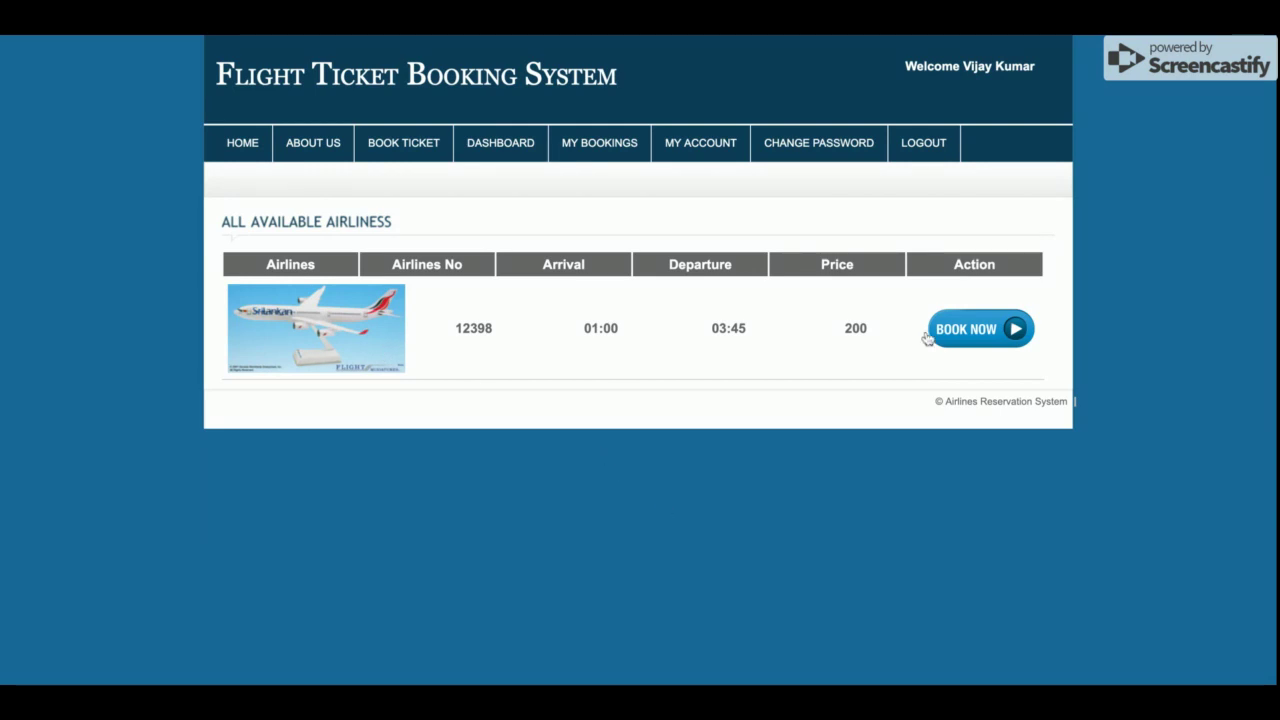
Book flight 12398 and enter names for both adult passengers
{"action": "left_click", "coordinate": [987, 343]}
{"action": "scroll", "coordinate": [576, 364], "scroll_direction": "down", "scroll_amount": 4}
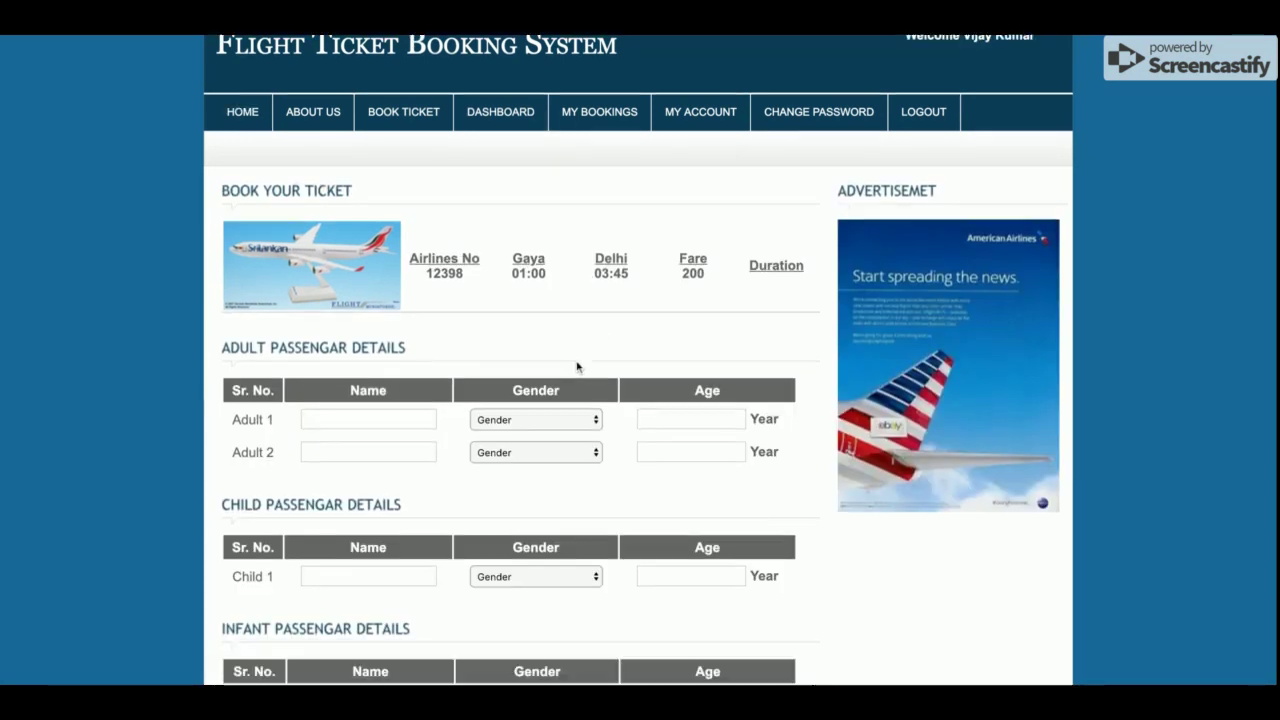
{"action": "scroll", "coordinate": [578, 365], "scroll_direction": "up", "scroll_amount": 4}
{"action": "left_click", "coordinate": [354, 451]}
{"action": "type", "text": "adsfg"}
{"action": "left_click", "coordinate": [366, 481]}
{"action": "type", "text": "adsf"}
Set Adult 1 to Female, age 34, and Adult 2 to Male, age 234
{"action": "left_click", "coordinate": [513, 453]}
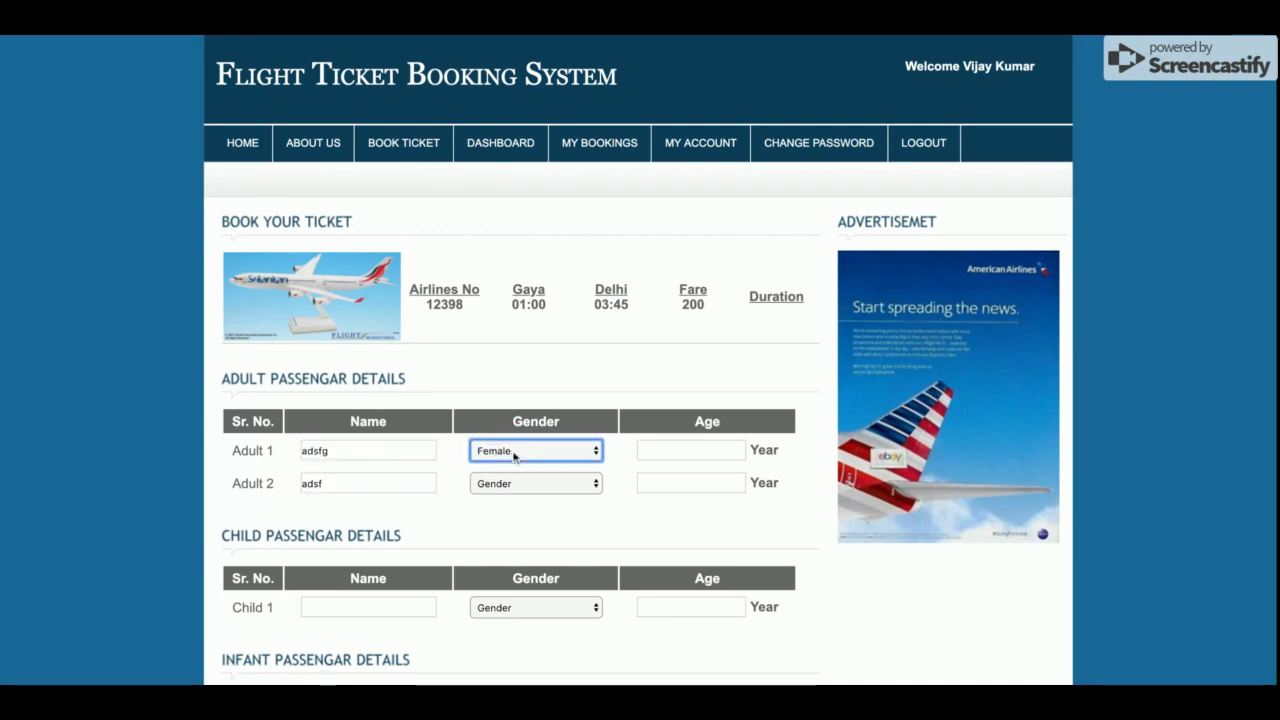
{"action": "left_click", "coordinate": [599, 484]}
{"action": "key", "text": "m"}
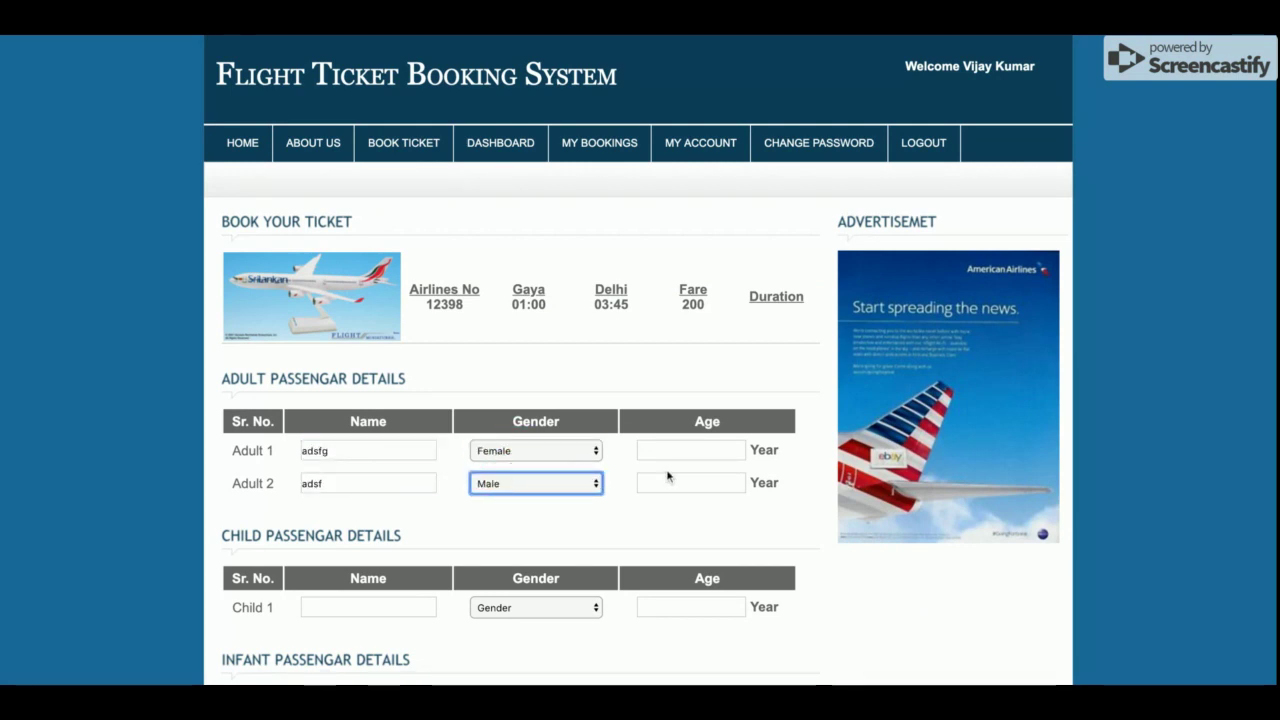
{"action": "left_click", "coordinate": [683, 450]}
{"action": "type", "text": "34"}
{"action": "left_click", "coordinate": [674, 482]}
{"action": "type", "text": "234"}
{"action": "scroll", "coordinate": [322, 292], "scroll_direction": "down", "scroll_amount": 3}
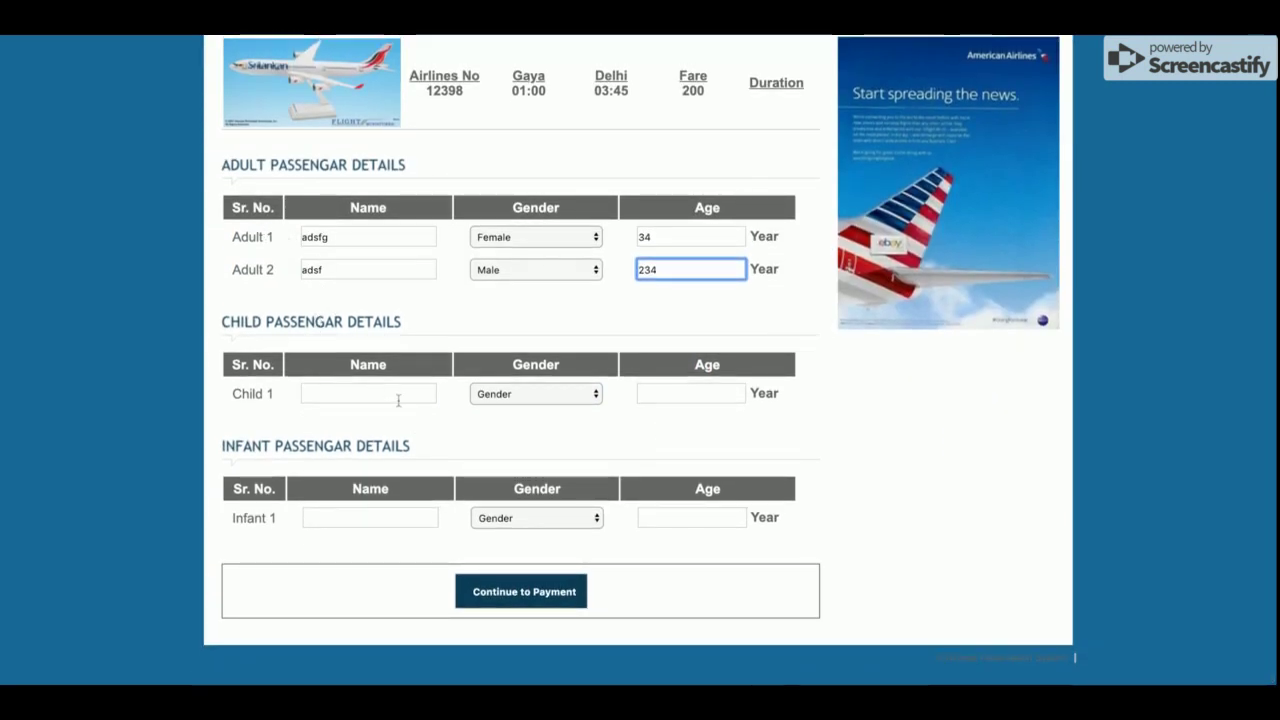
Fill in the child's name, Male gender and age 32
{"action": "left_click", "coordinate": [385, 397]}
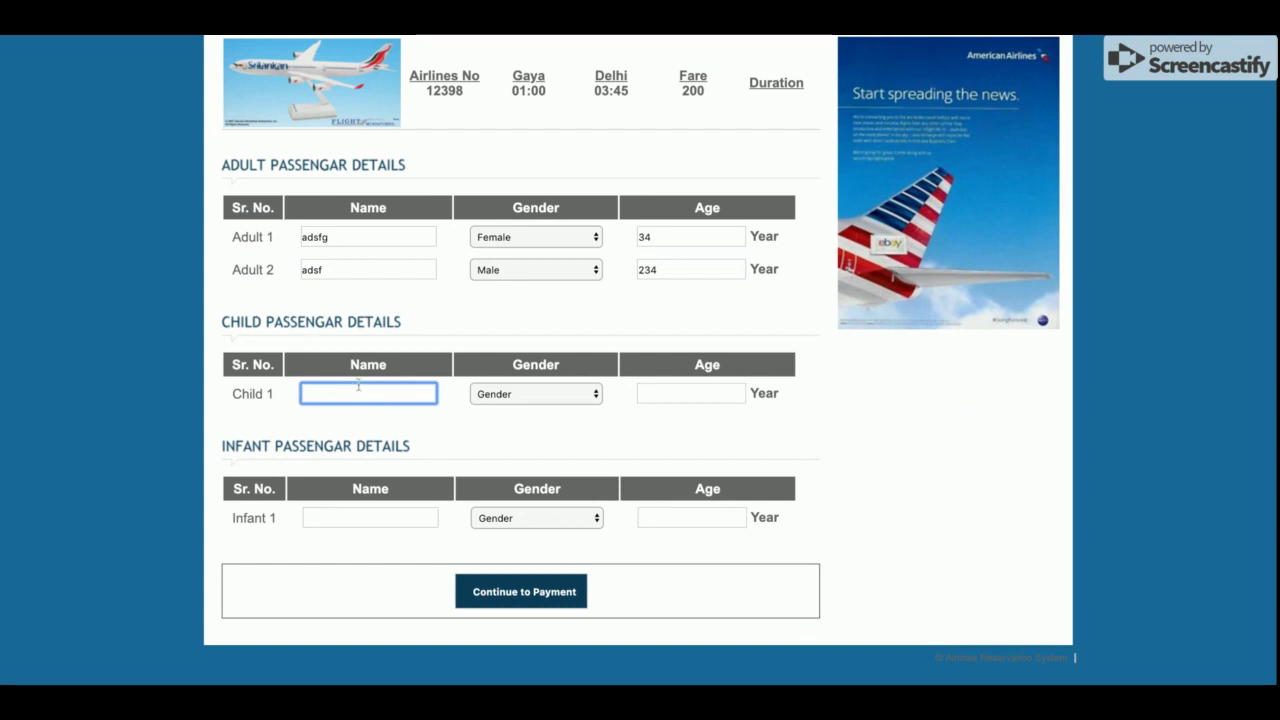
{"action": "left_click", "coordinate": [509, 398]}
{"action": "left_click", "coordinate": [354, 392]}
{"action": "type", "text": "asdf"}
{"action": "key", "text": "Tab"}
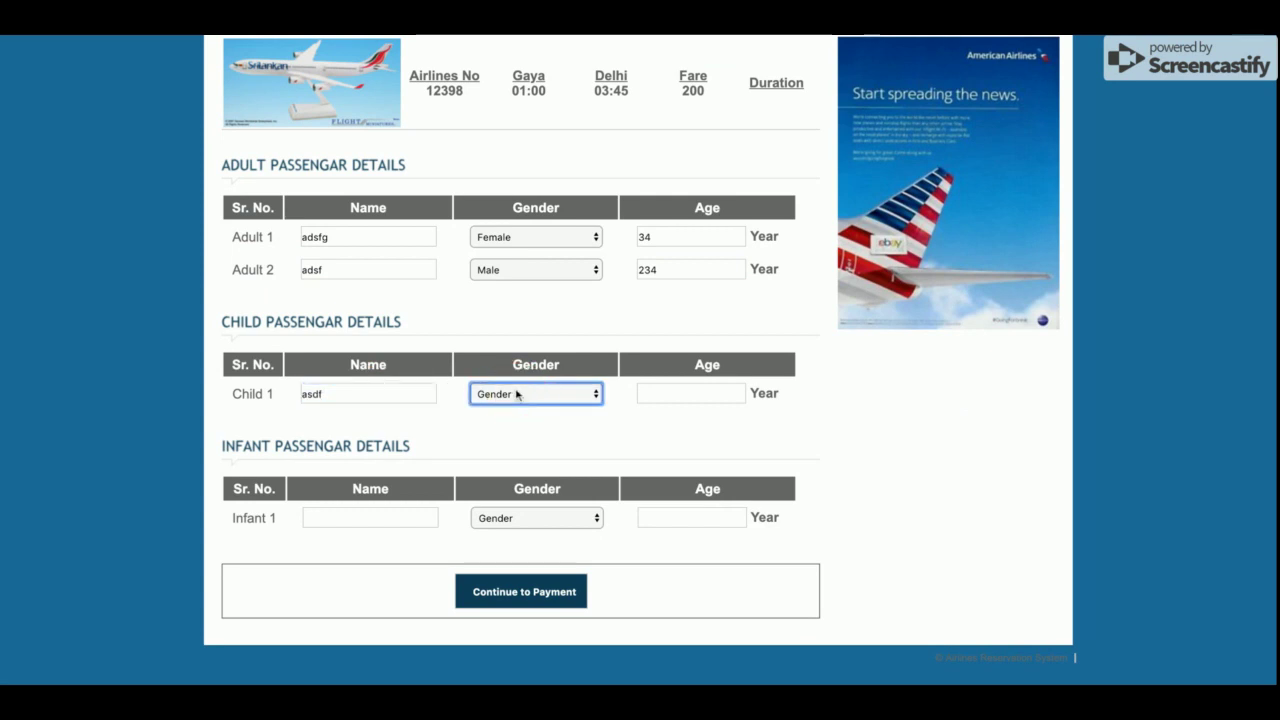
{"action": "key", "text": "Down"}
{"action": "left_click", "coordinate": [676, 394]}
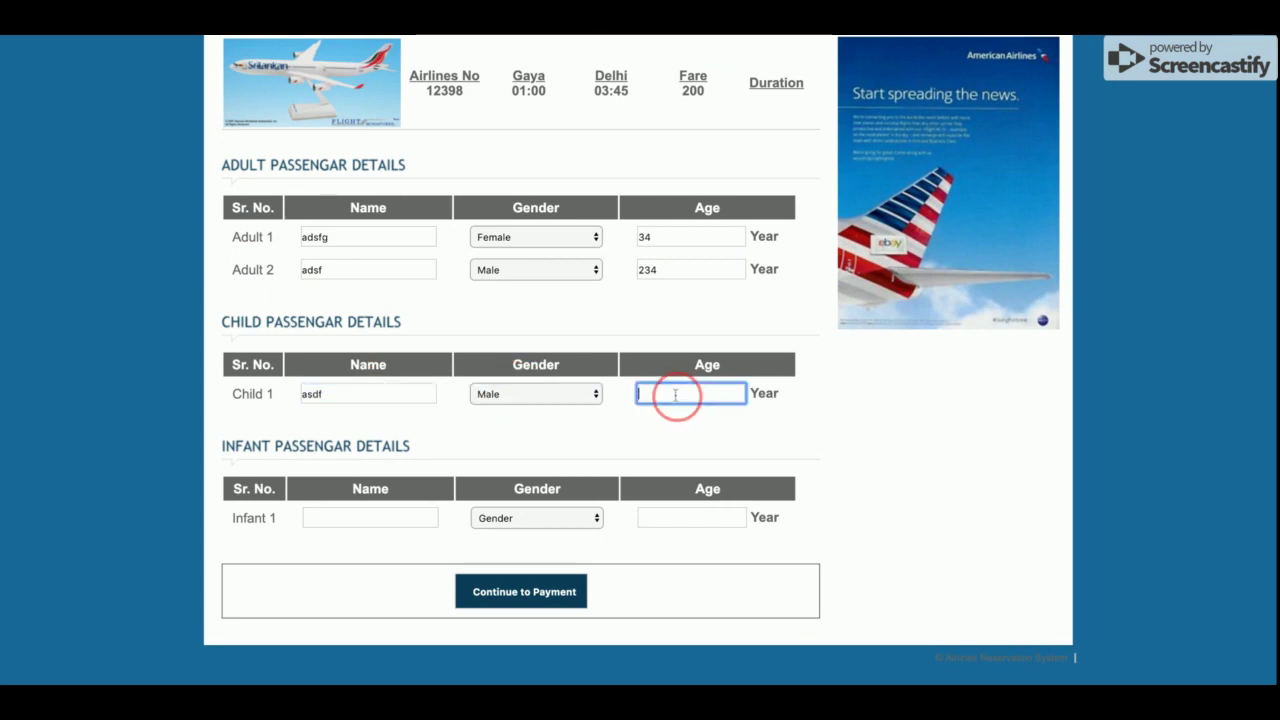
{"action": "type", "text": "32"}
Enter the infant's name, Male gender and age 3434, then continue to payment
{"action": "left_click", "coordinate": [393, 514]}
{"action": "type", "text": "sdf"}
{"action": "left_click", "coordinate": [502, 520]}
{"action": "left_click", "coordinate": [710, 517]}
{"action": "type", "text": "3434"}
{"action": "scroll", "coordinate": [508, 451], "scroll_direction": "up", "scroll_amount": 1}
{"action": "scroll", "coordinate": [508, 451], "scroll_direction": "down", "scroll_amount": 1}
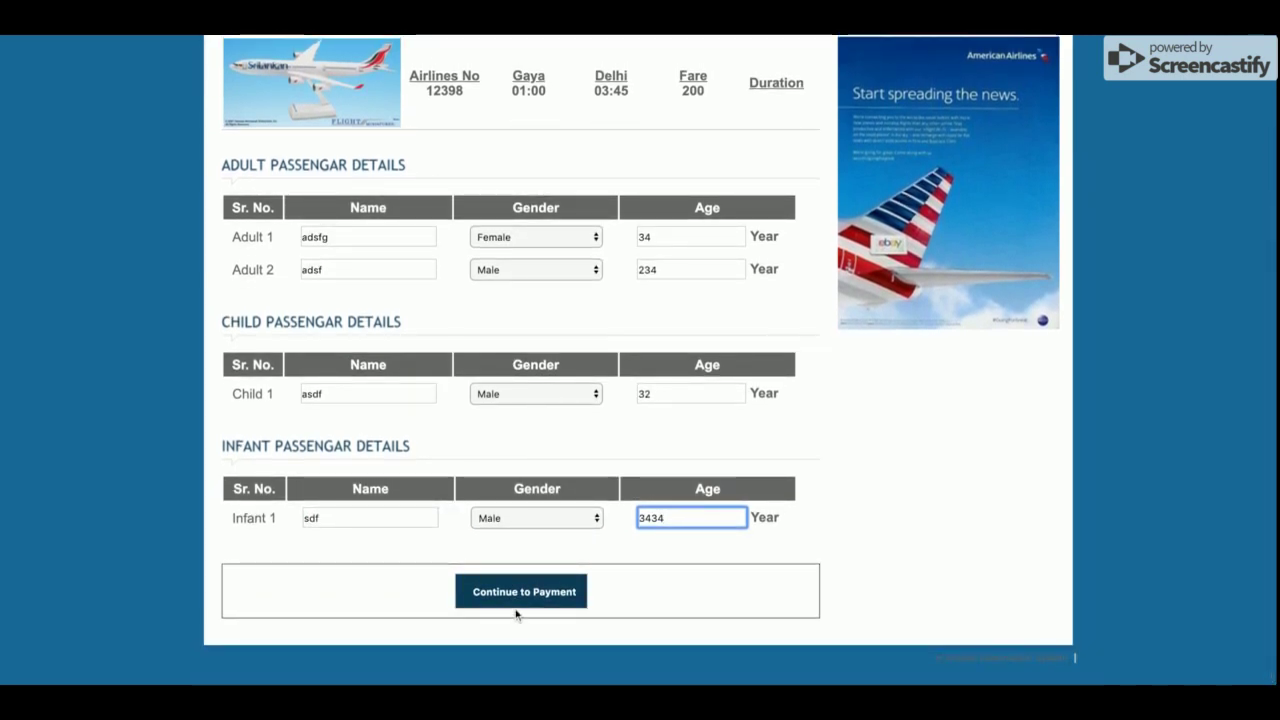
{"action": "left_click", "coordinate": [523, 596]}
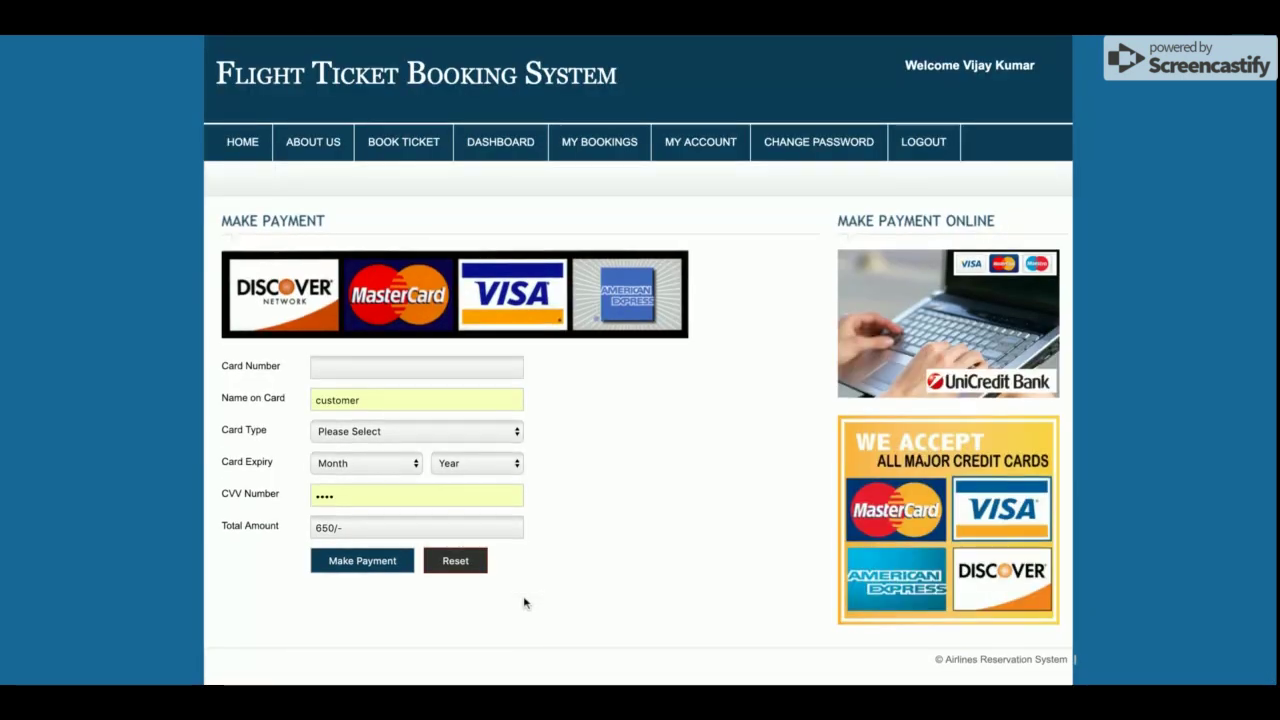
Enter the card number and replace the prefilled name on card
{"action": "left_click", "coordinate": [385, 371]}
{"action": "type", "text": "asdf"}
{"action": "left_click", "coordinate": [377, 366]}
{"action": "key", "text": "BackSpace"}
{"action": "key", "text": "BackSpace"}
{"action": "key", "text": "BackSpace"}
{"action": "key", "text": "BackSpace"}
{"action": "type", "text": "34875384579"}
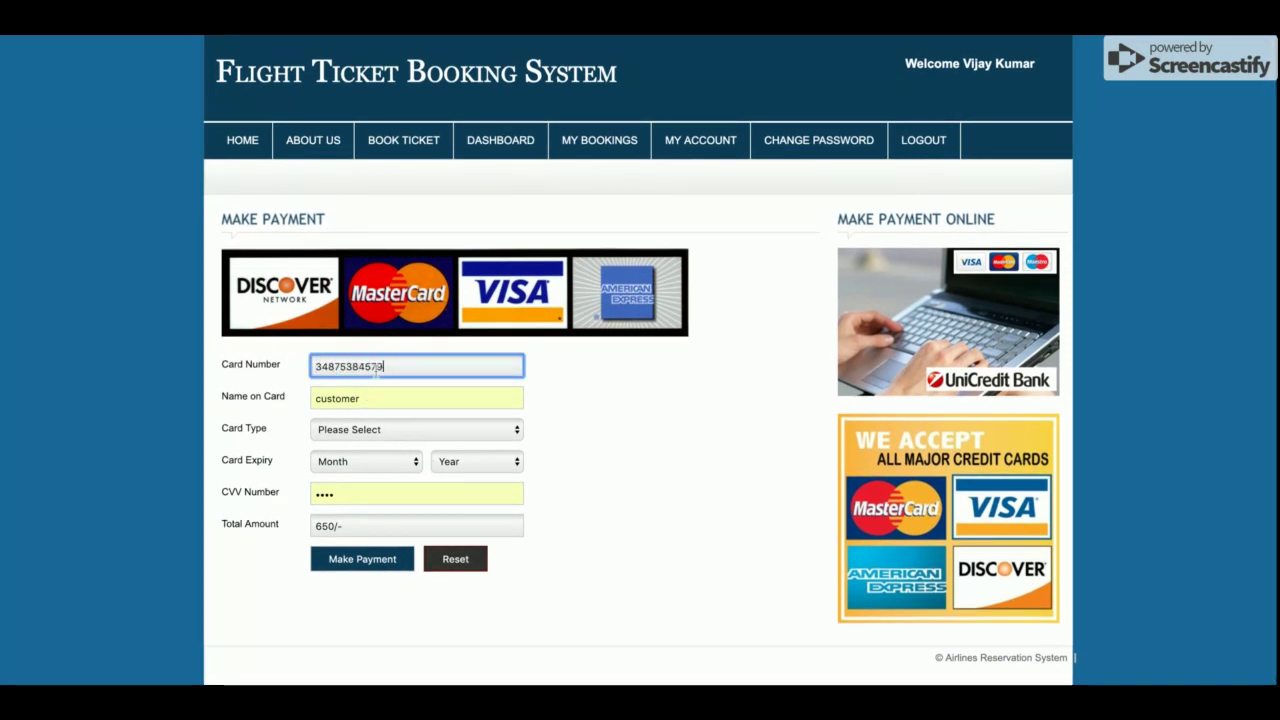
{"action": "left_click", "coordinate": [362, 392]}
{"action": "double_click", "coordinate": [362, 392]}
{"action": "type", "text": "asdfasdf"}
Choose Visa Card as the card type with expiry March 2018
{"action": "left_click", "coordinate": [434, 429]}
{"action": "left_click", "coordinate": [435, 437]}
{"action": "left_click", "coordinate": [353, 462]}
{"action": "left_click", "coordinate": [353, 466]}
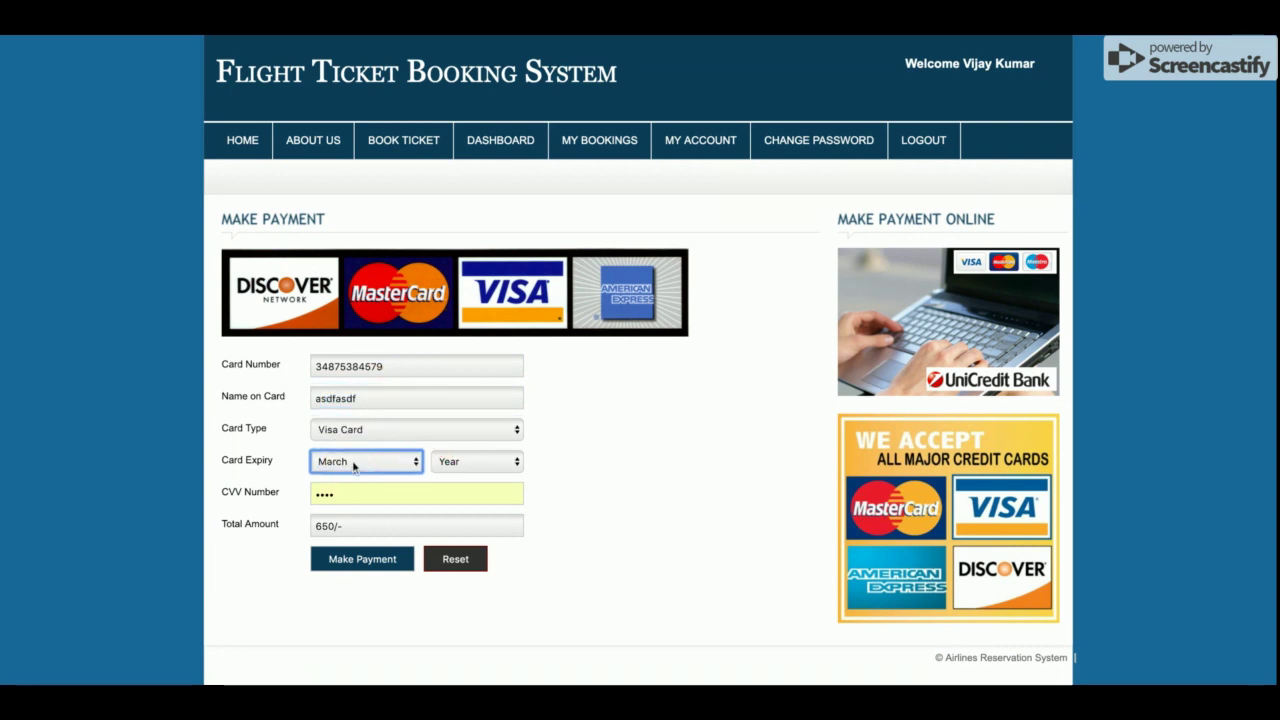
{"action": "left_click", "coordinate": [484, 461]}
{"action": "left_click", "coordinate": [483, 463]}
Enter the CVV and submit the payment
{"action": "double_click", "coordinate": [326, 497]}
{"action": "type", "text": "1"}
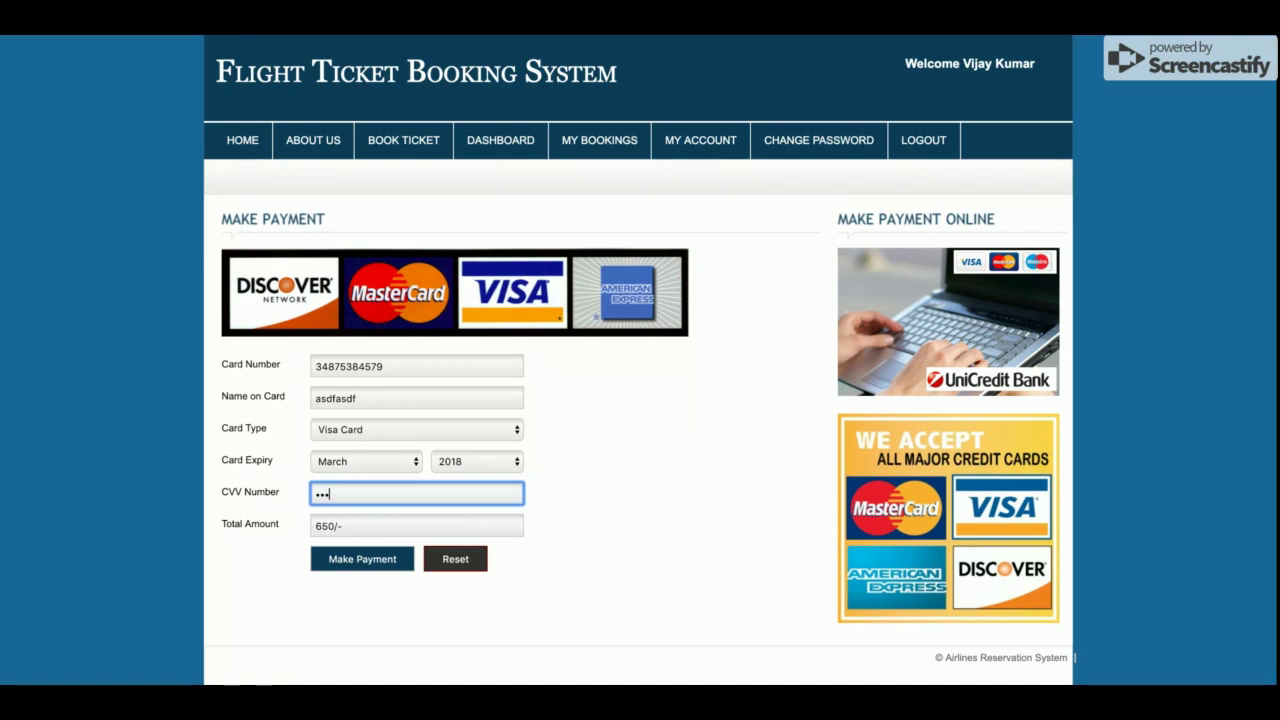
{"action": "left_click", "coordinate": [399, 638]}
{"action": "left_click", "coordinate": [358, 563]}
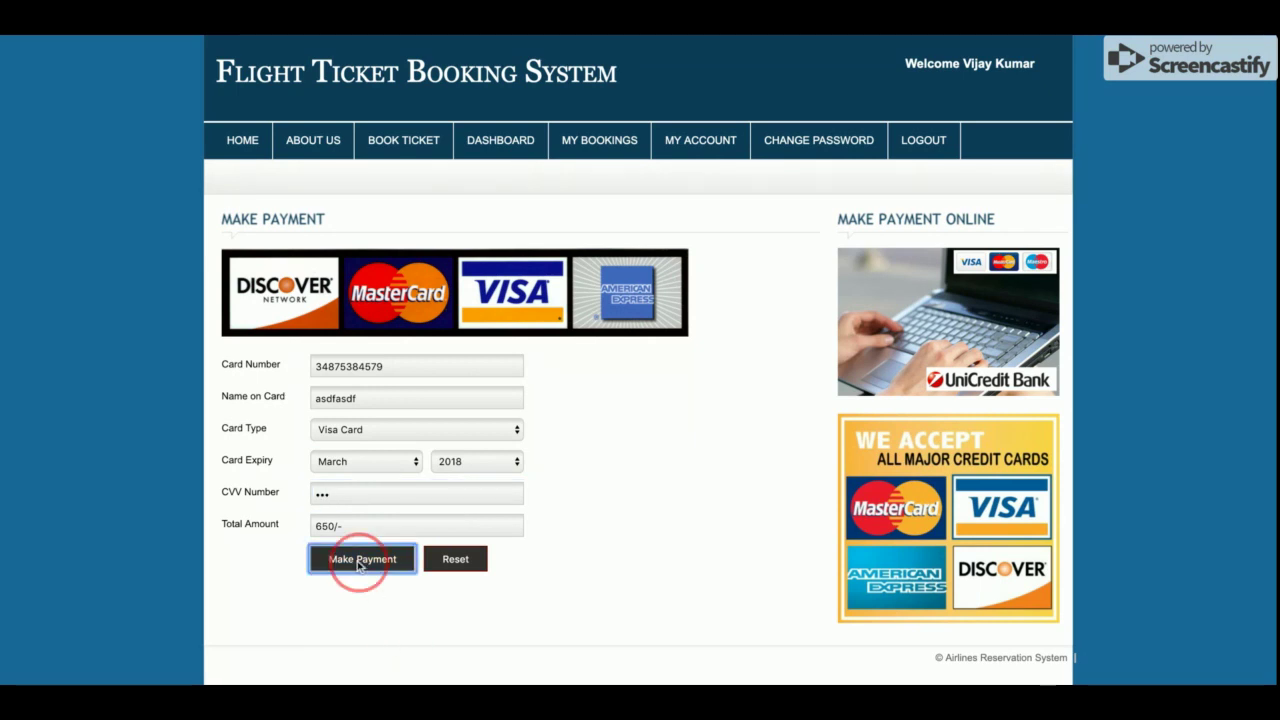
Scroll through the booking confirmation and print the ticket
{"action": "scroll", "coordinate": [567, 376], "scroll_direction": "down", "scroll_amount": 3}
{"action": "scroll", "coordinate": [567, 376], "scroll_direction": "up", "scroll_amount": 3}
{"action": "scroll", "coordinate": [477, 374], "scroll_direction": "down", "scroll_amount": 3}
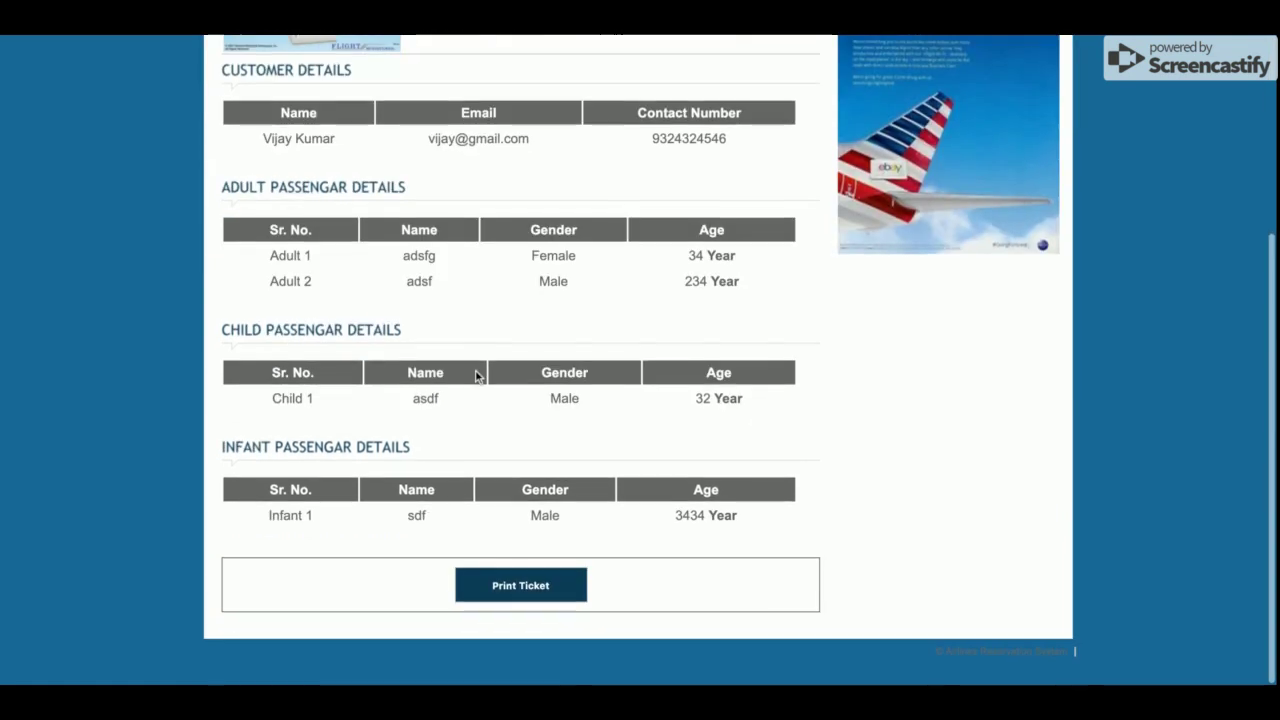
{"action": "scroll", "coordinate": [477, 374], "scroll_direction": "up", "scroll_amount": 2}
{"action": "scroll", "coordinate": [477, 374], "scroll_direction": "down", "scroll_amount": 2}
{"action": "left_click", "coordinate": [518, 584]}
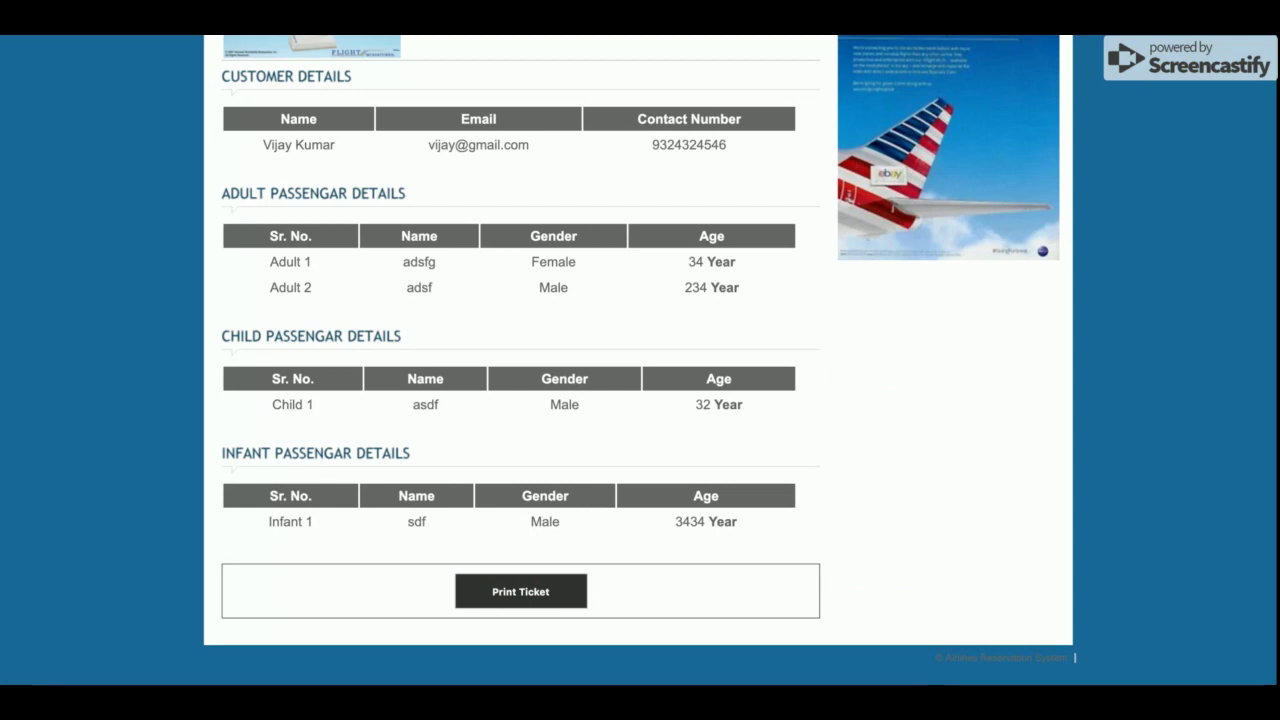
Review the confirmation details back up to the success banner, then go to My Bookings
{"action": "scroll", "coordinate": [557, 437], "scroll_direction": "up", "scroll_amount": 3}
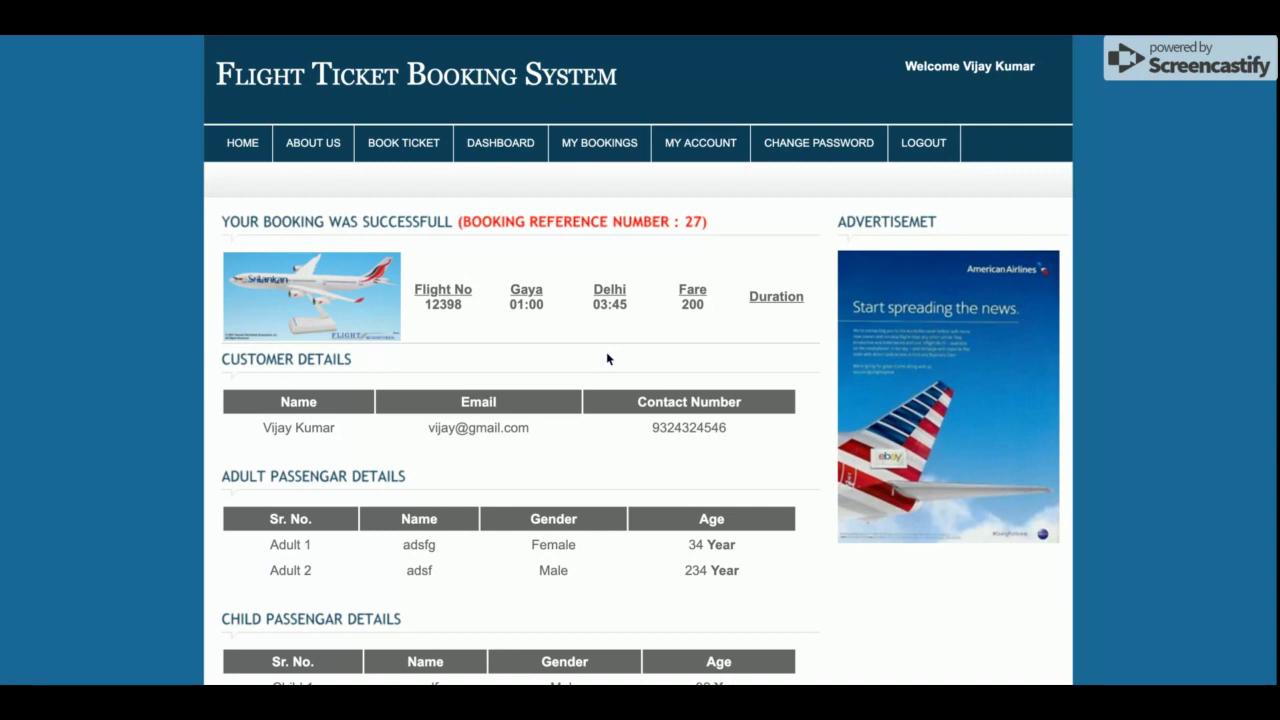
{"action": "scroll", "coordinate": [606, 358], "scroll_direction": "down", "scroll_amount": 5}
{"action": "scroll", "coordinate": [606, 362], "scroll_direction": "up", "scroll_amount": 5}
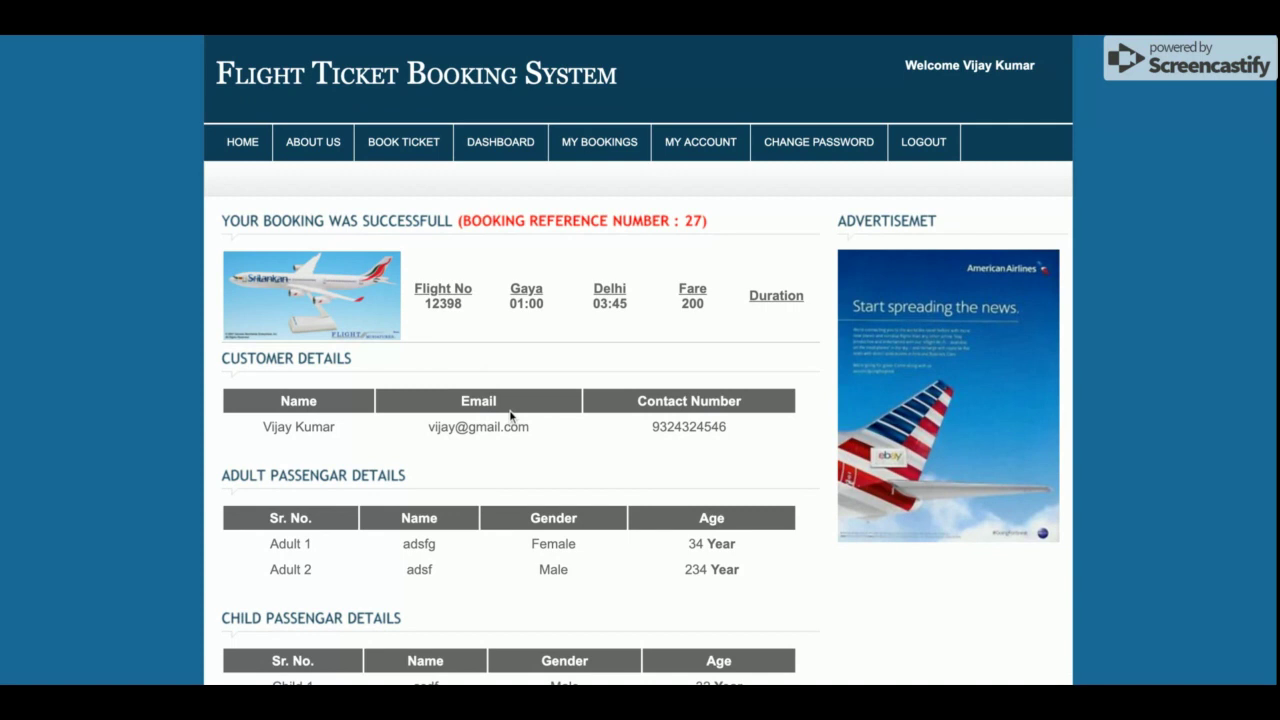
{"action": "scroll", "coordinate": [510, 418], "scroll_direction": "down", "scroll_amount": 3}
{"action": "scroll", "coordinate": [510, 418], "scroll_direction": "up", "scroll_amount": 3}
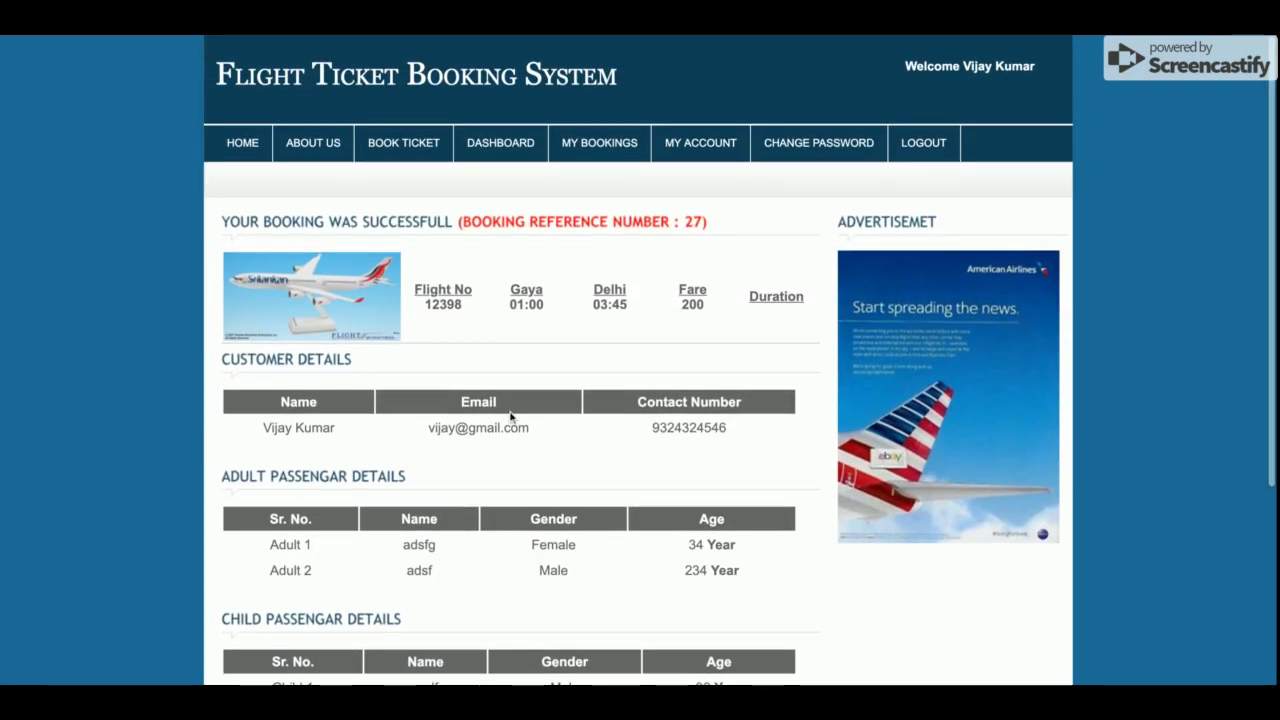
{"action": "scroll", "coordinate": [510, 418], "scroll_direction": "down", "scroll_amount": 3}
{"action": "scroll", "coordinate": [510, 420], "scroll_direction": "up", "scroll_amount": 3}
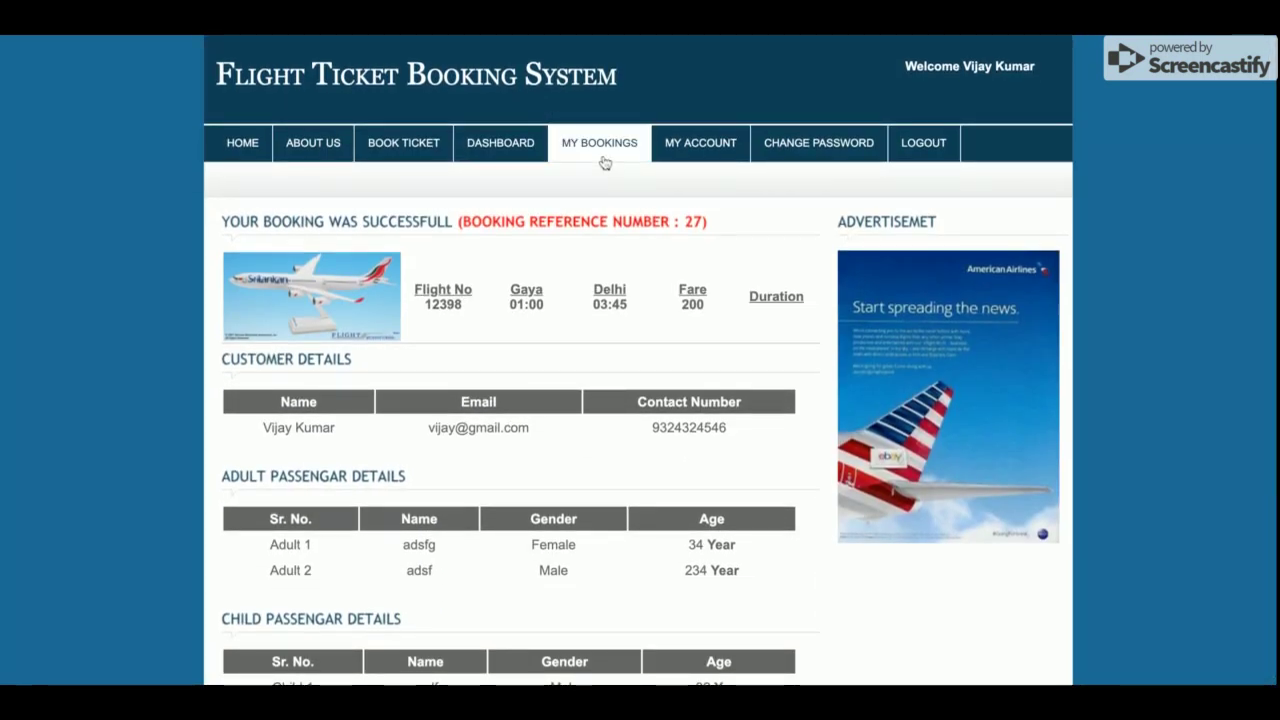
{"action": "left_click", "coordinate": [604, 162]}
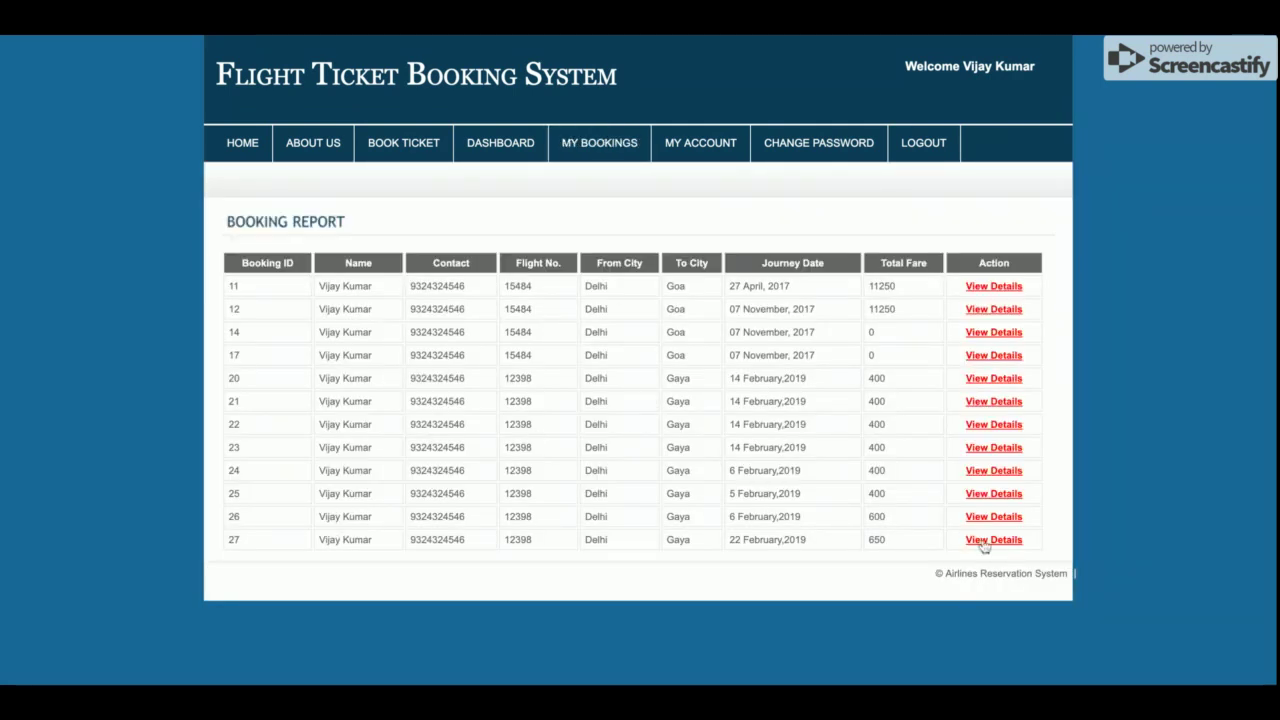
View the details of the newest Delhi–Gaya booking in the report
{"action": "left_click", "coordinate": [982, 541]}
{"action": "scroll", "coordinate": [549, 429], "scroll_direction": "down", "scroll_amount": 3}
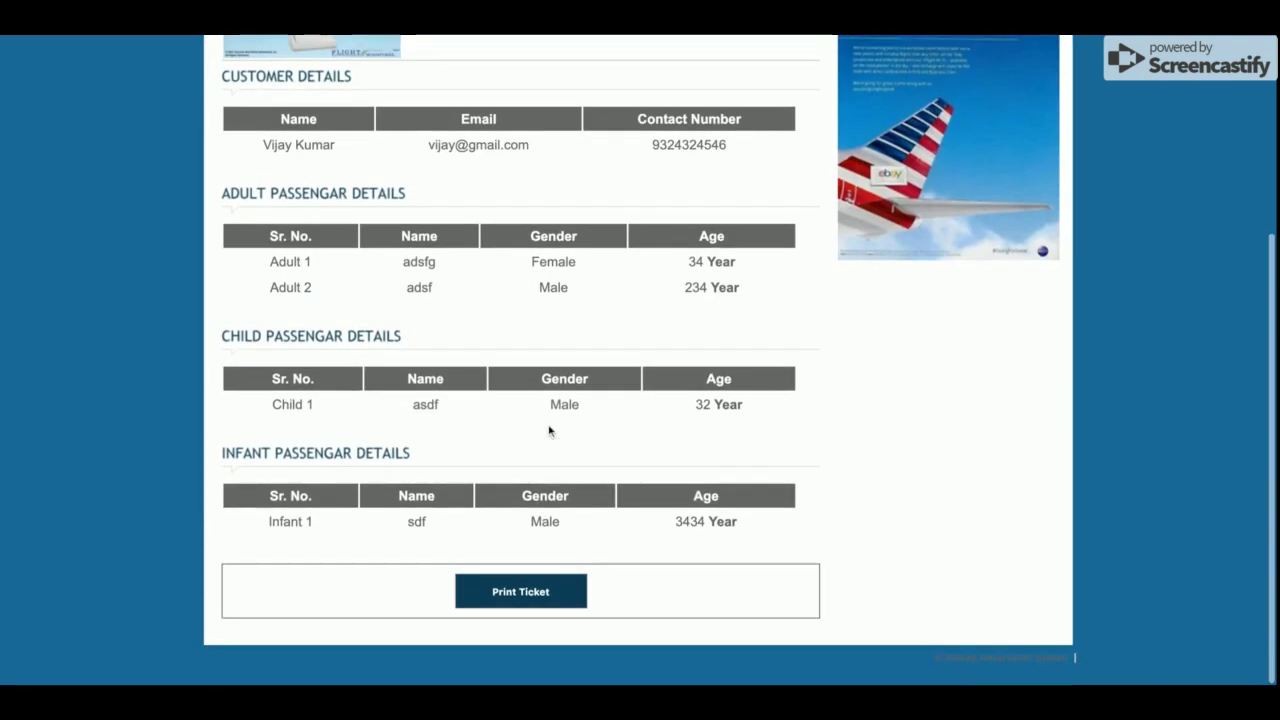
{"action": "scroll", "coordinate": [551, 431], "scroll_direction": "up", "scroll_amount": 3}
Return to My Bookings, then look over the My Account profile page
{"action": "left_click", "coordinate": [588, 147]}
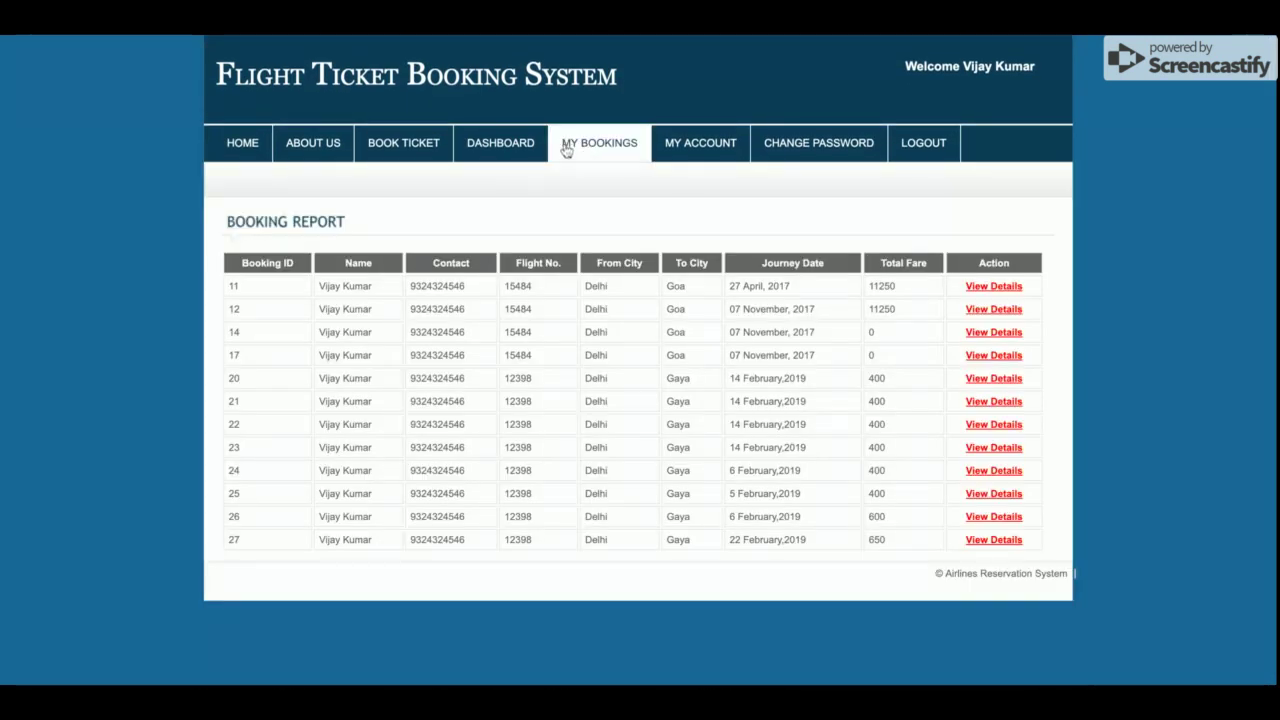
{"action": "left_click", "coordinate": [712, 160]}
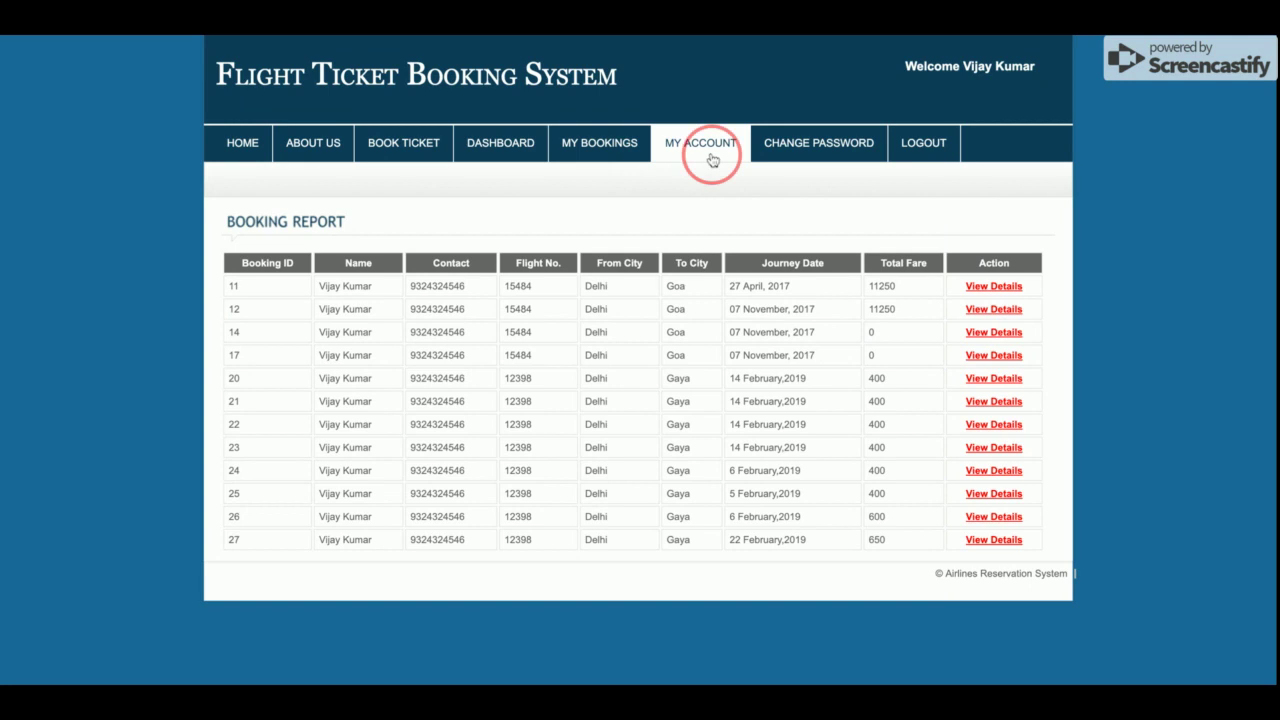
{"action": "scroll", "coordinate": [735, 345], "scroll_direction": "down", "scroll_amount": 3}
{"action": "scroll", "coordinate": [735, 345], "scroll_direction": "up", "scroll_amount": 3}
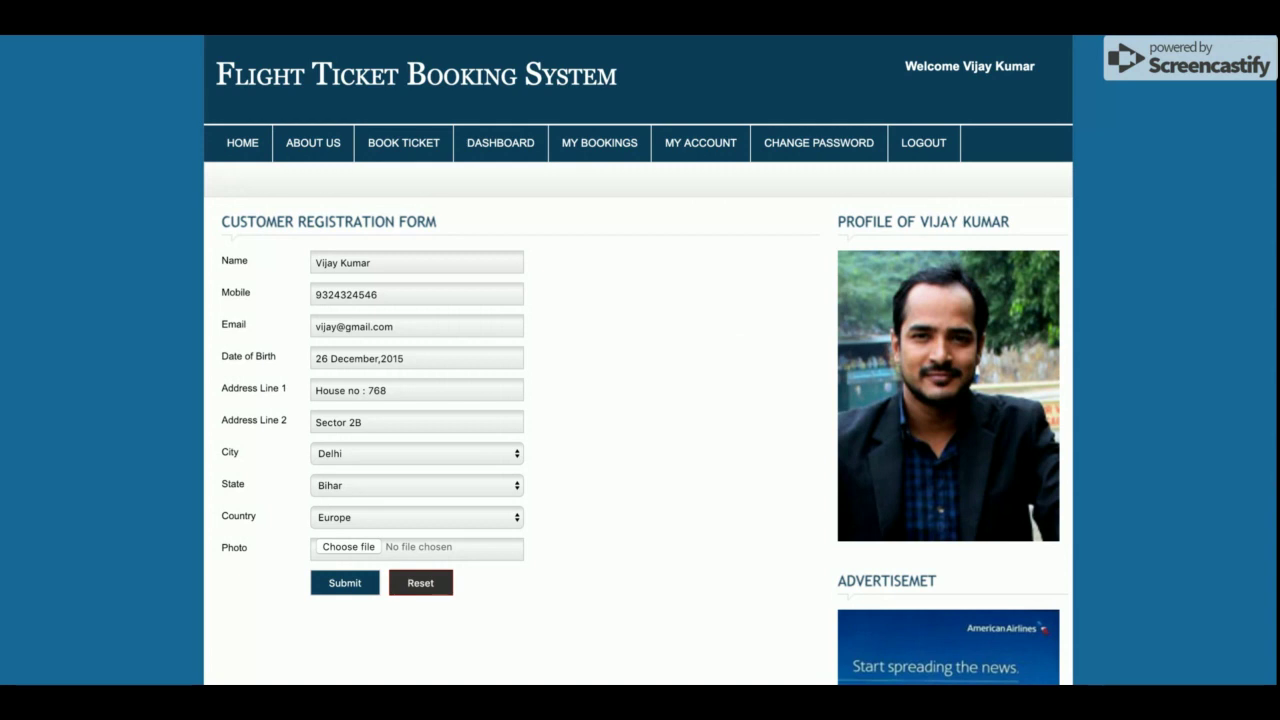
Browse Change Password, Dashboard, Book Ticket and My Bookings, then log out of the customer account
{"action": "left_click", "coordinate": [835, 155]}
{"action": "left_click", "coordinate": [483, 152]}
{"action": "left_click", "coordinate": [389, 149]}
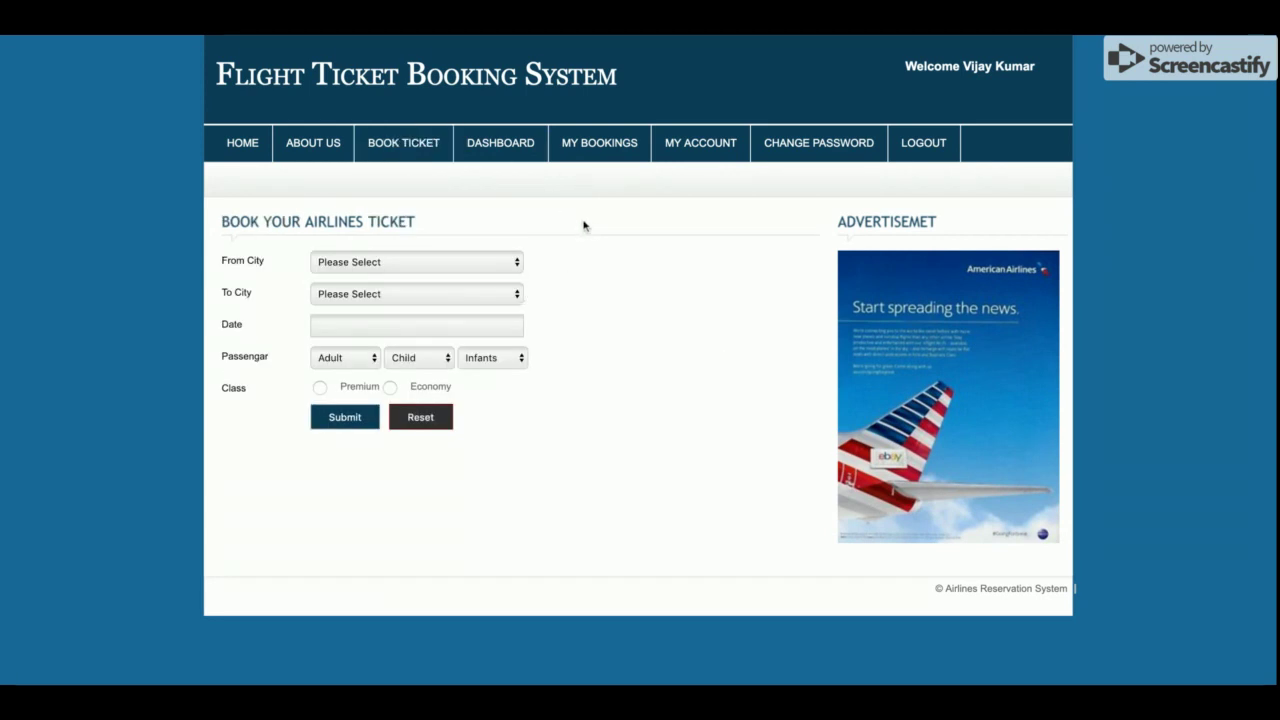
{"action": "left_click", "coordinate": [594, 153]}
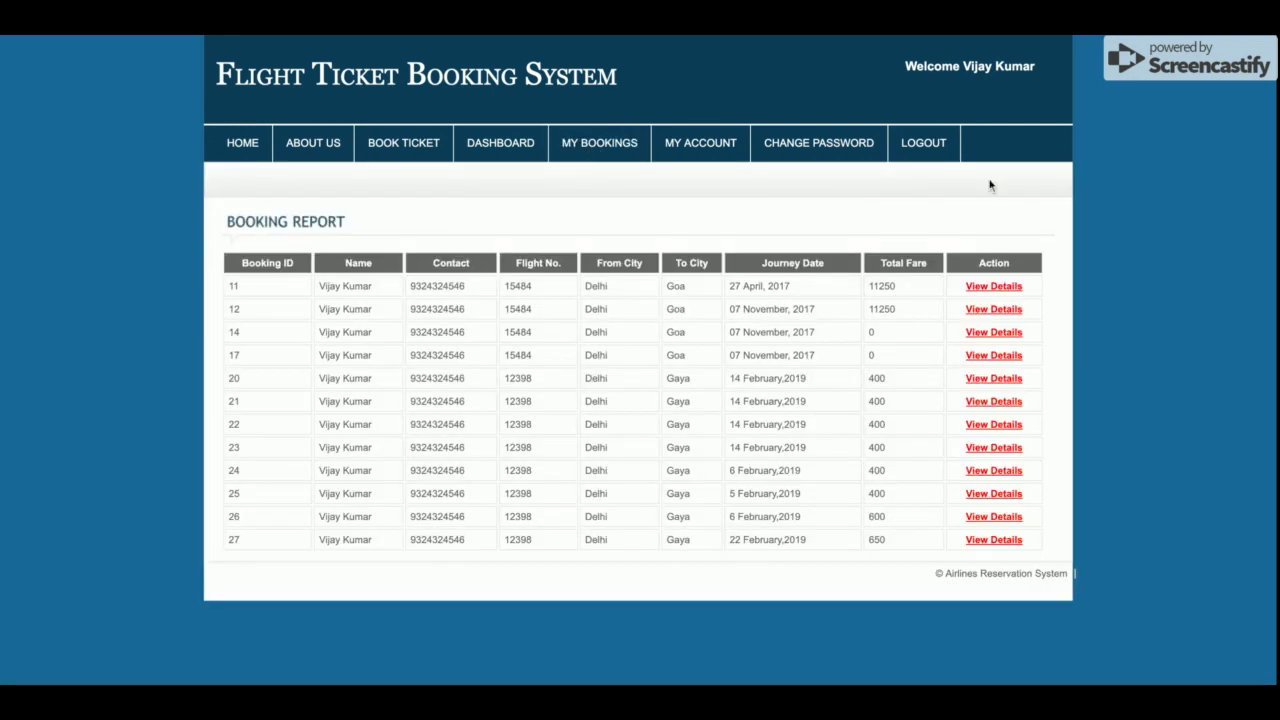
{"action": "left_click", "coordinate": [927, 152]}
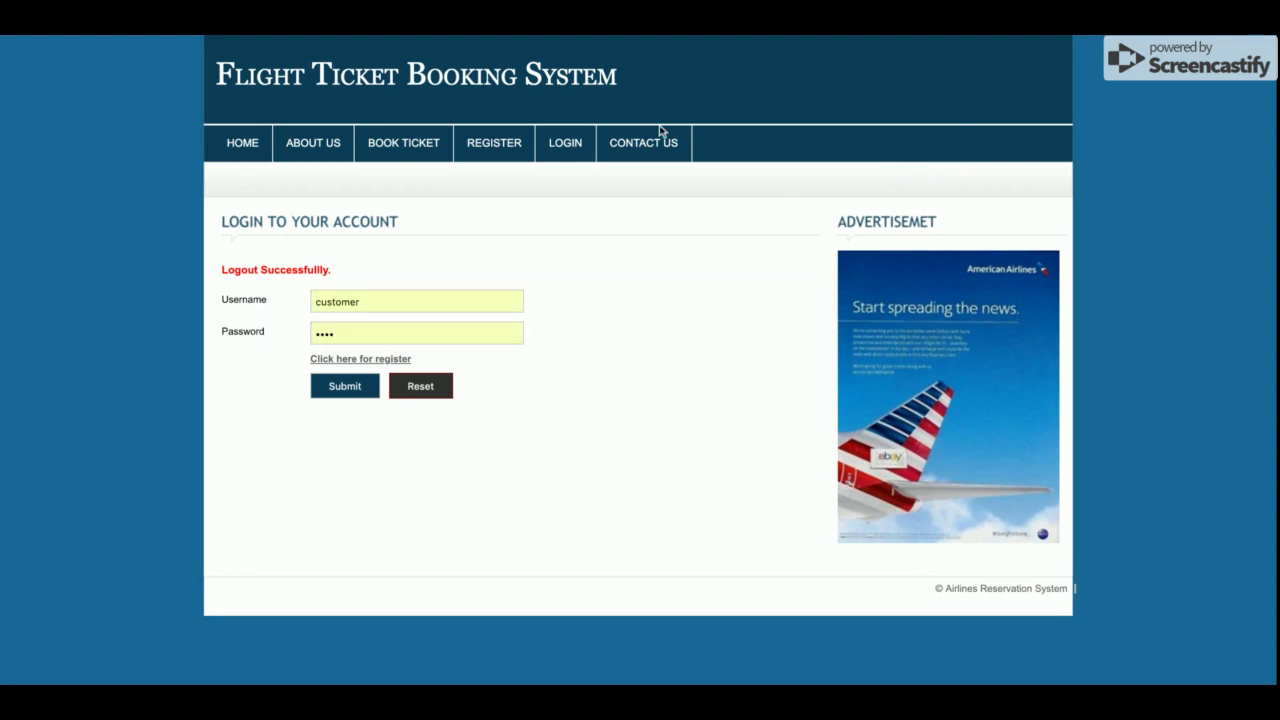
Go back to the public home page with the airliner banner
{"action": "left_click", "coordinate": [255, 145]}
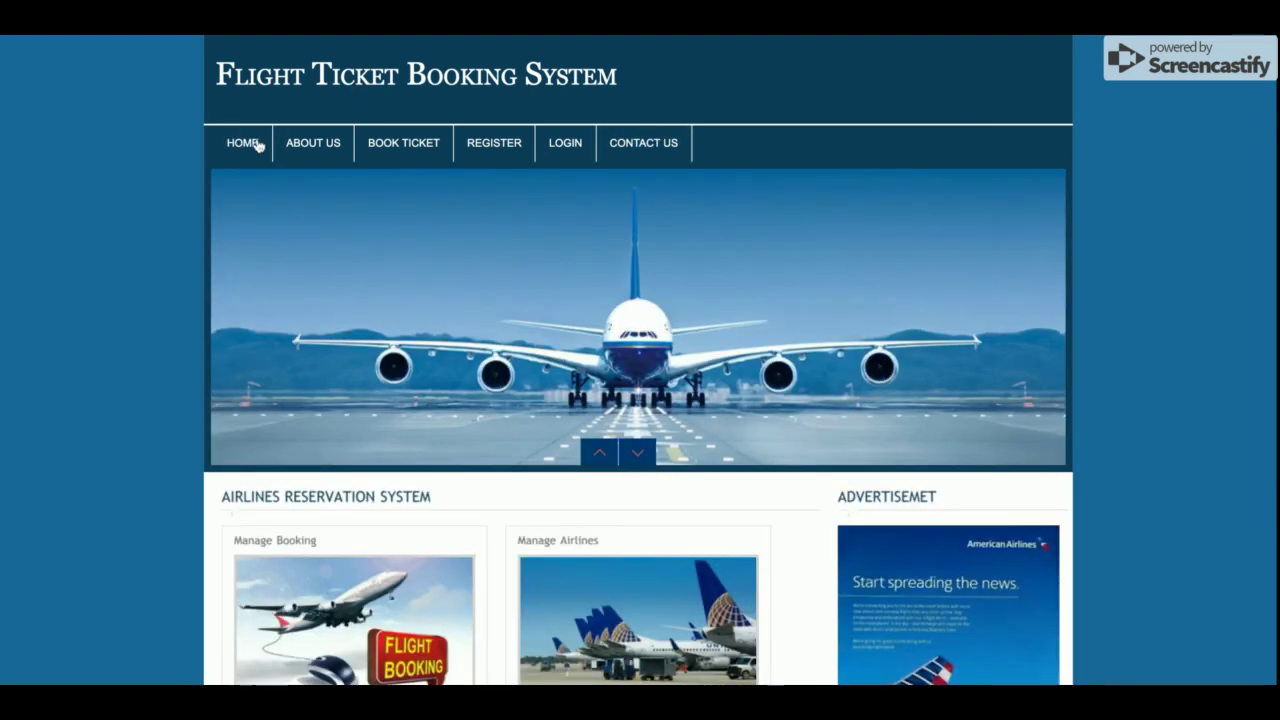